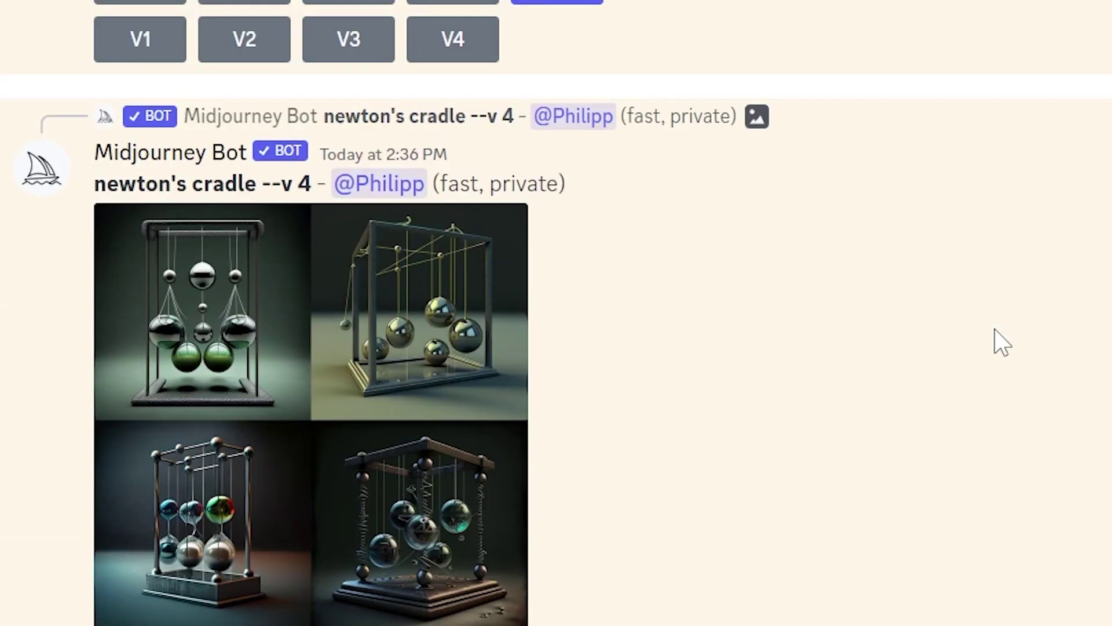
# Look through the generated Newton's cradle images and compare the plain, "side swing" and "minimal" prompt results.
pyautogui.scroll(-10, 995, 329)
pyautogui.scroll(-20, 994, 329)
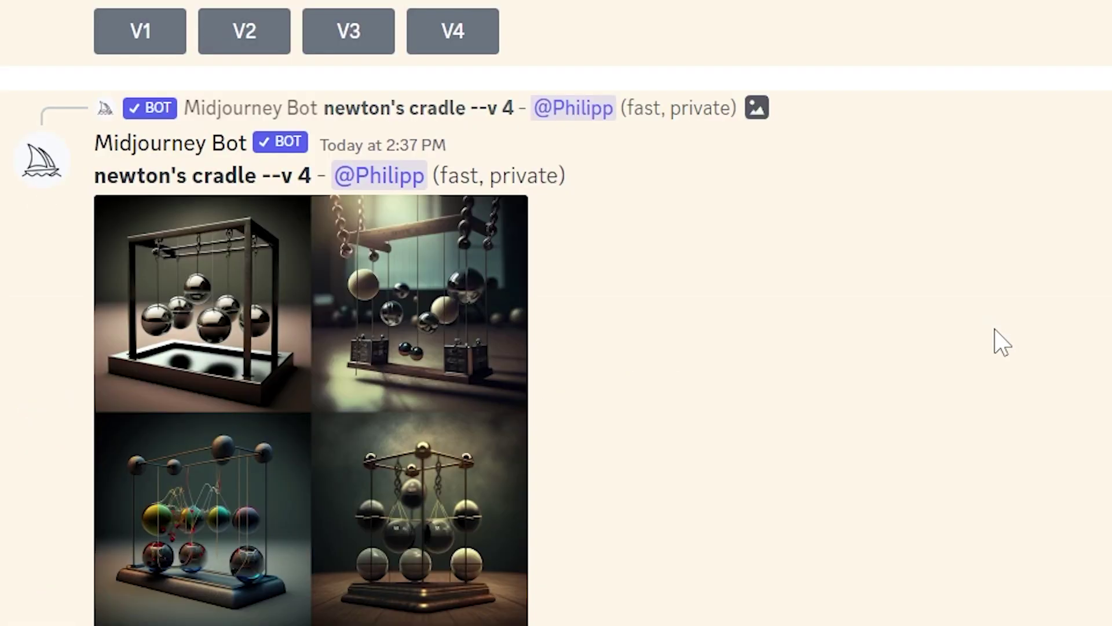
pyautogui.scroll(-15, 994, 329)
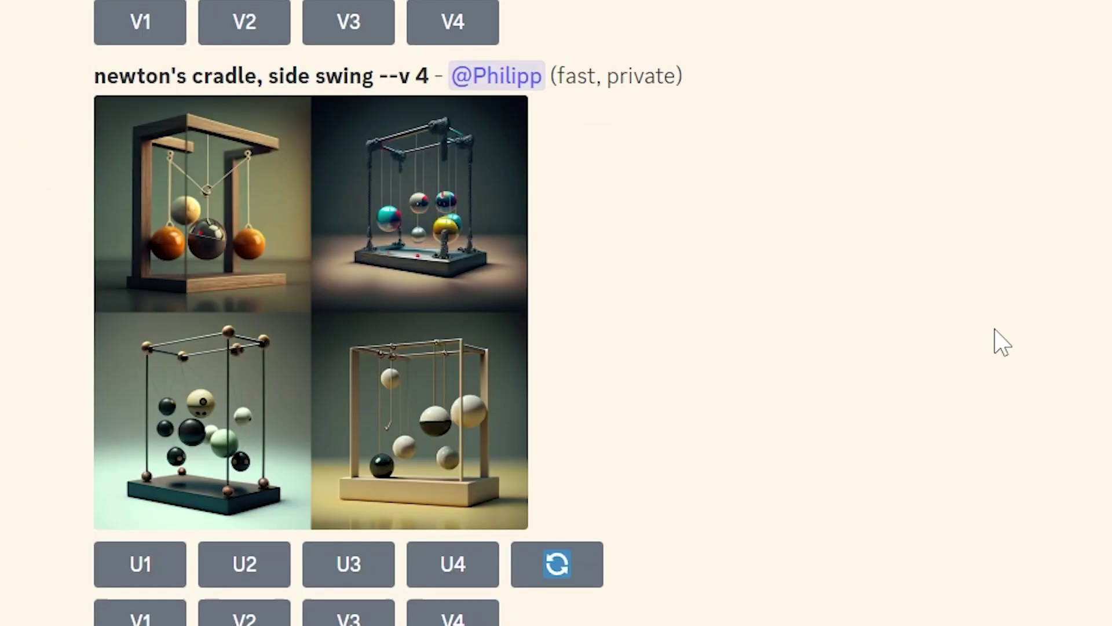
pyautogui.scroll(-5, 995, 328)
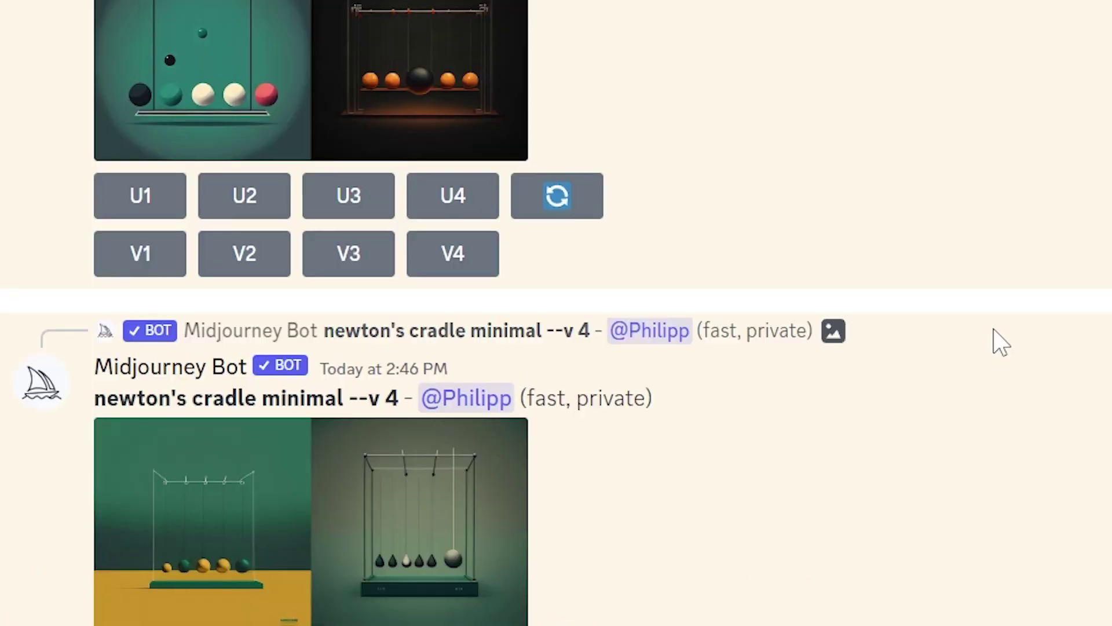
pyautogui.scroll(-15, 993, 328)
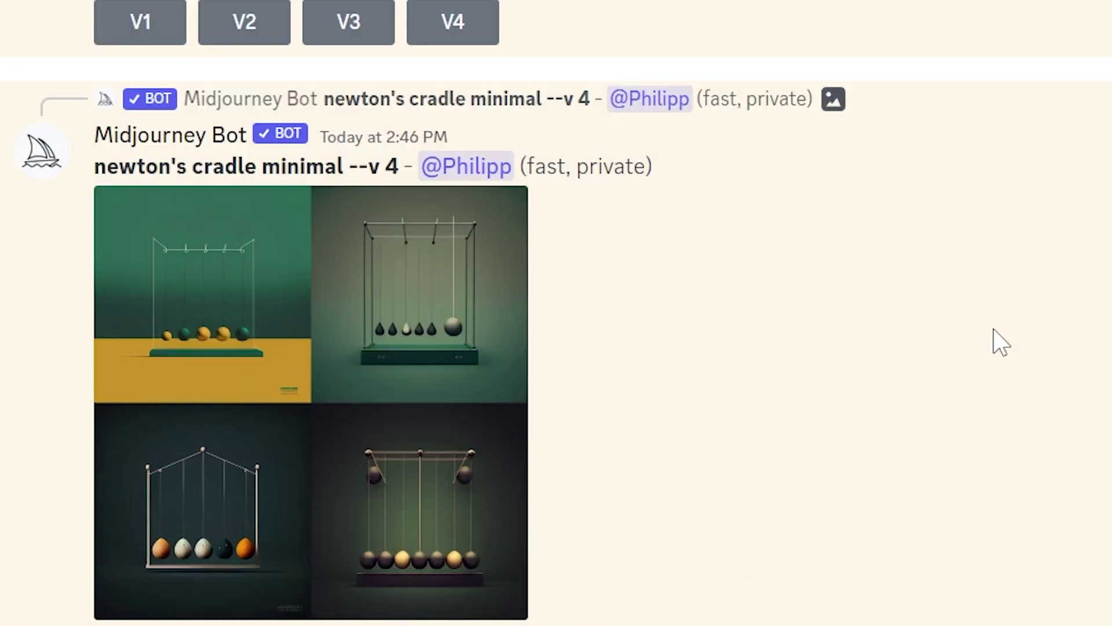
pyautogui.scroll(-4, 993, 329)
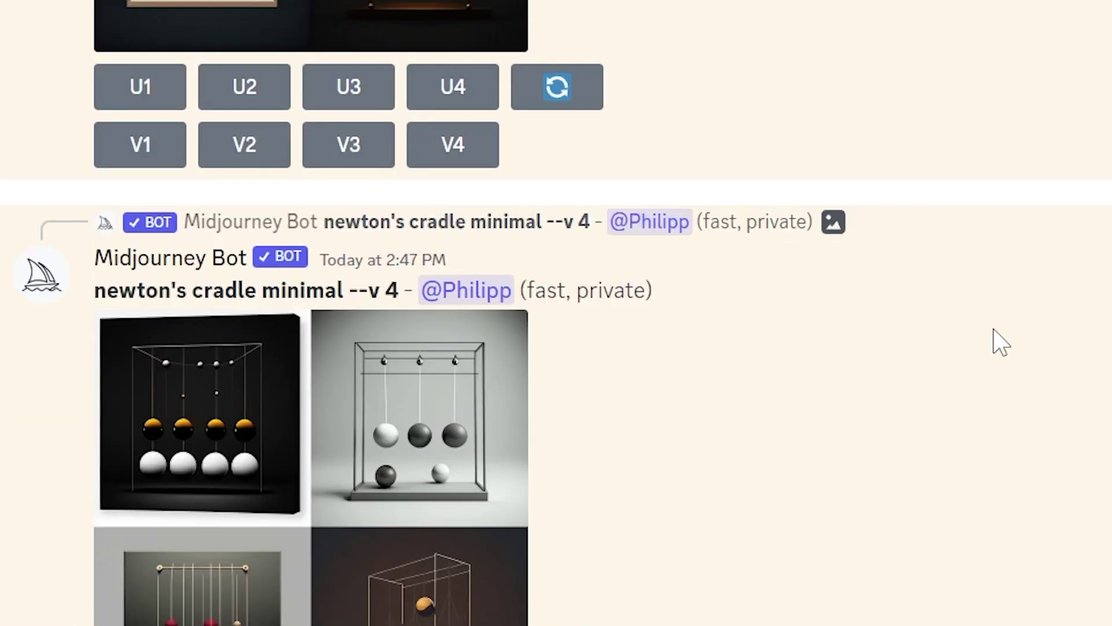
pyautogui.scroll(-10, 993, 329)
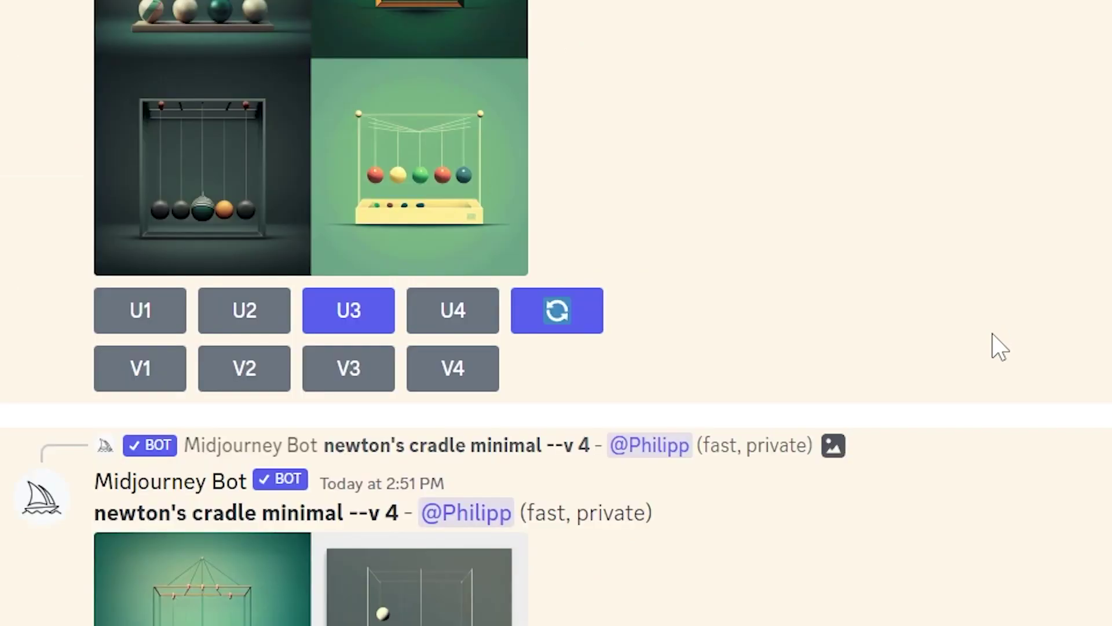
pyautogui.scroll(-10, 992, 334)
pyautogui.scroll(-15, 993, 336)
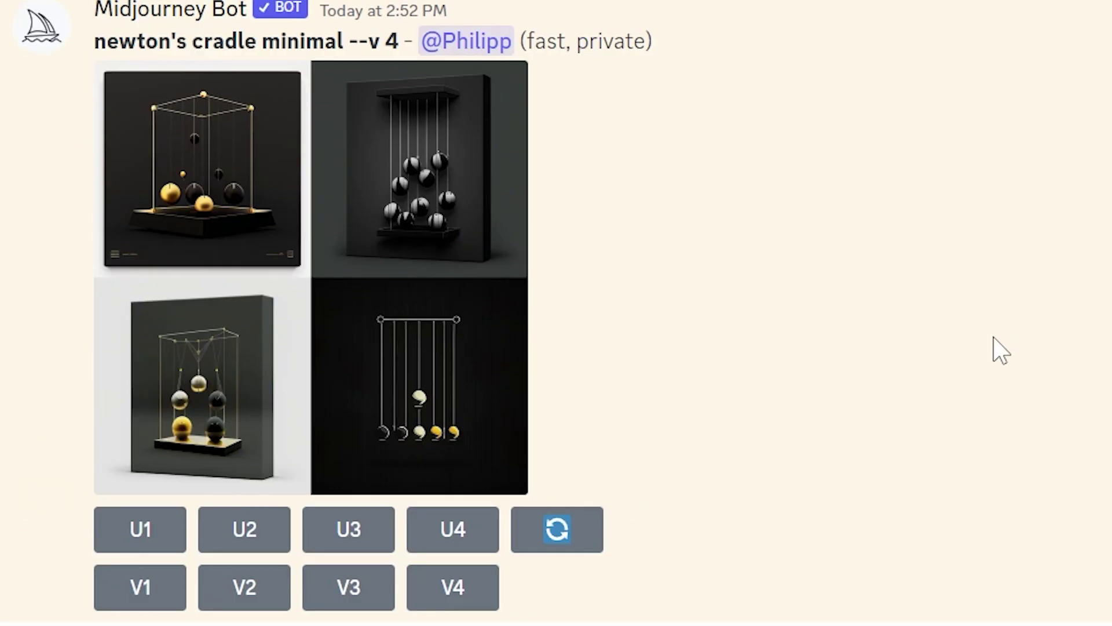
pyautogui.scroll(-4, 996, 353)
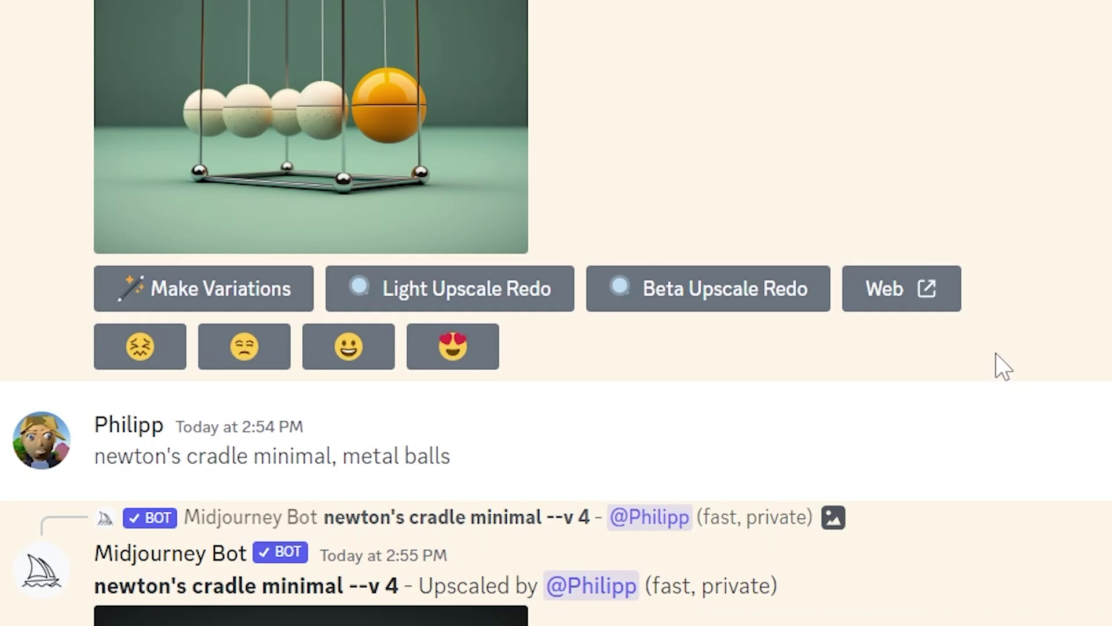
pyautogui.scroll(-3, 996, 353)
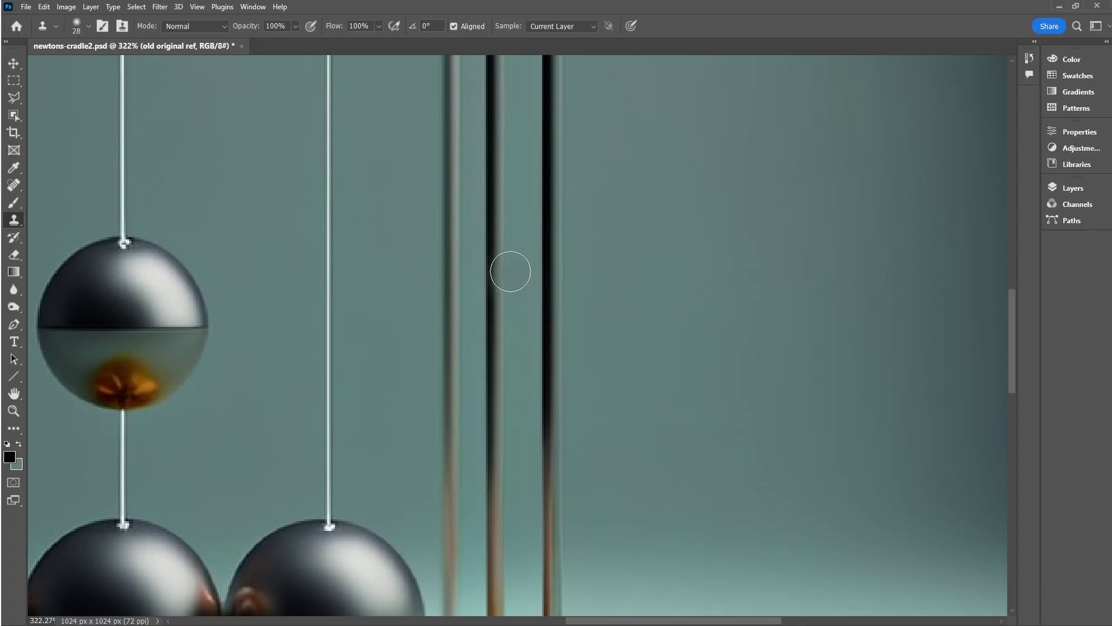
# In Photoshop, clone the plain green background over the extra dark vertical bar between the frame's two right posts.
pyautogui.moveTo(492, 216); pyautogui.dragTo(497, 574)
pyautogui.moveTo(496, 266); pyautogui.dragTo(492, 239)
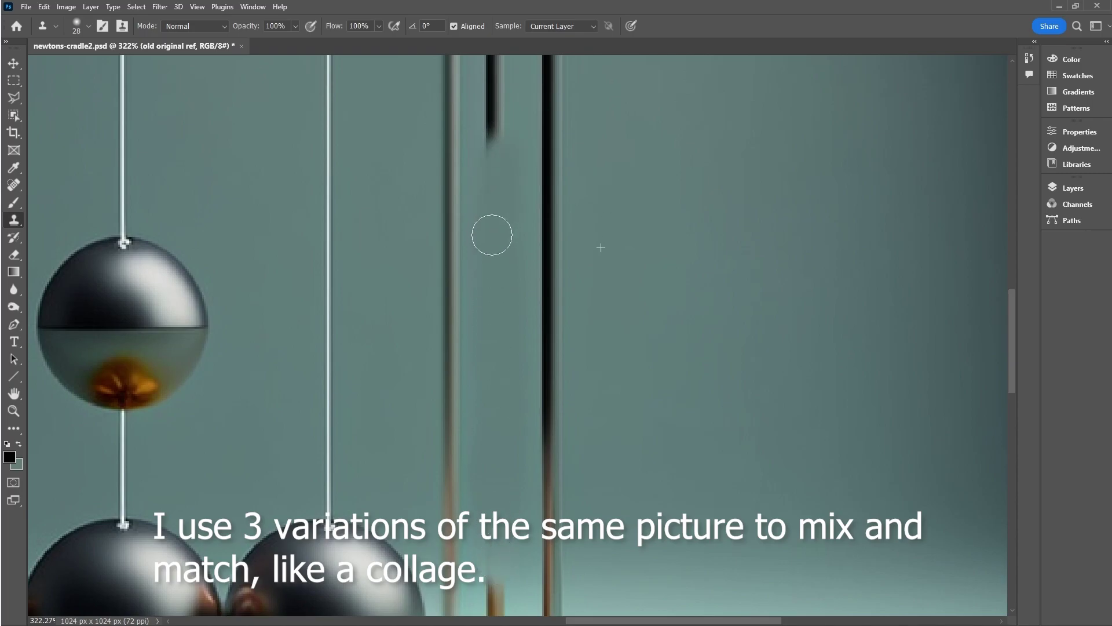
pyautogui.scroll(-5, 499, 514)
pyautogui.scroll(-4, 507, 553)
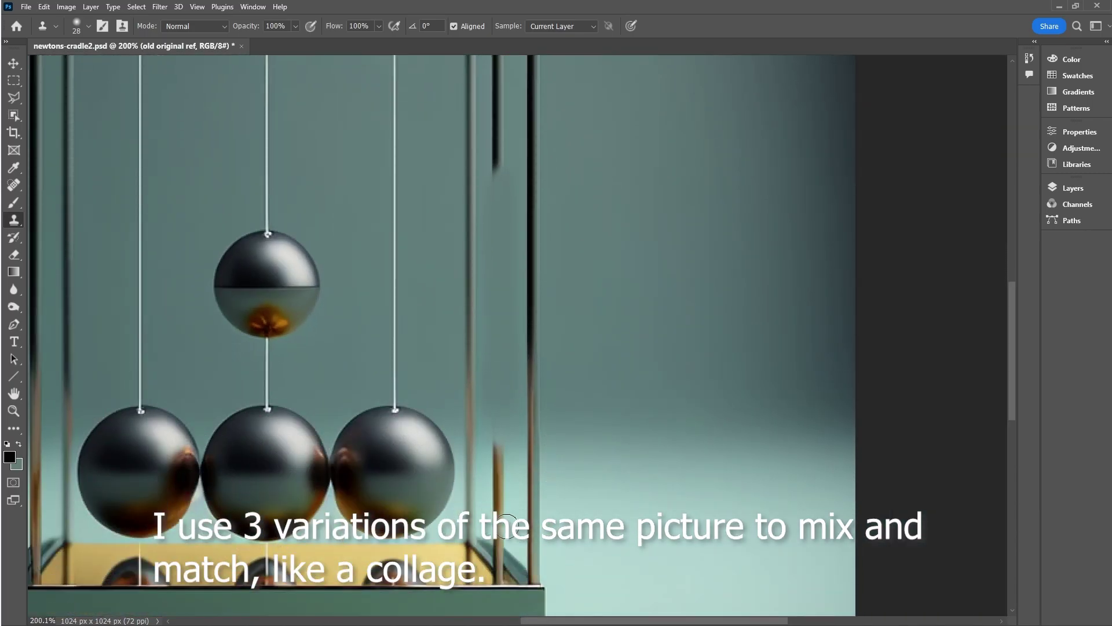
pyautogui.moveTo(499, 420); pyautogui.dragTo(497, 495)
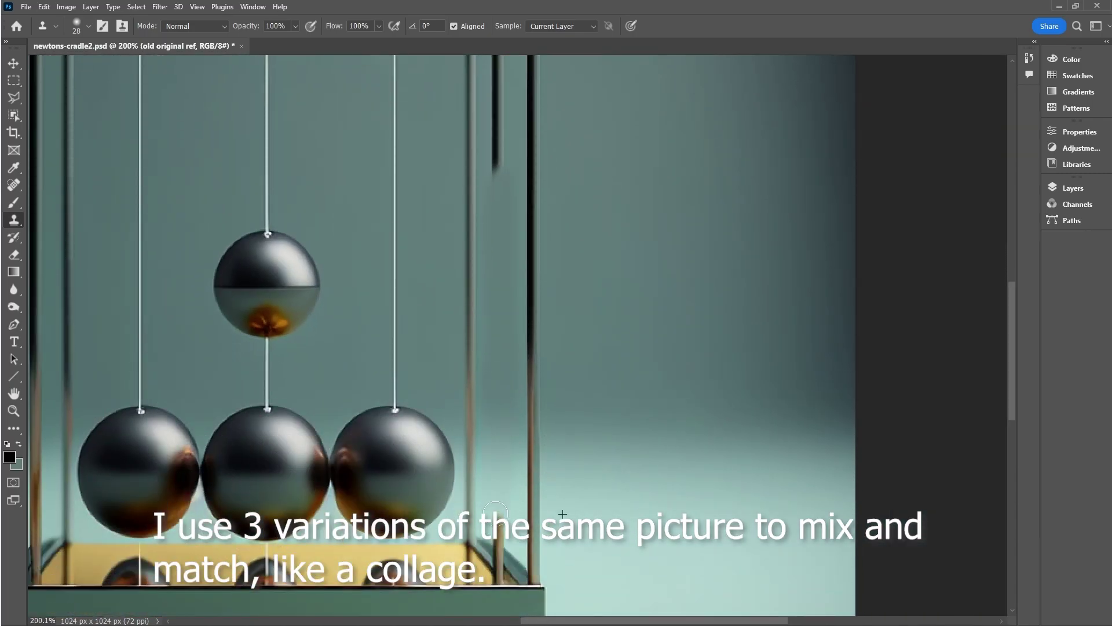
pyautogui.moveTo(509, 266); pyautogui.dragTo(494, 147)
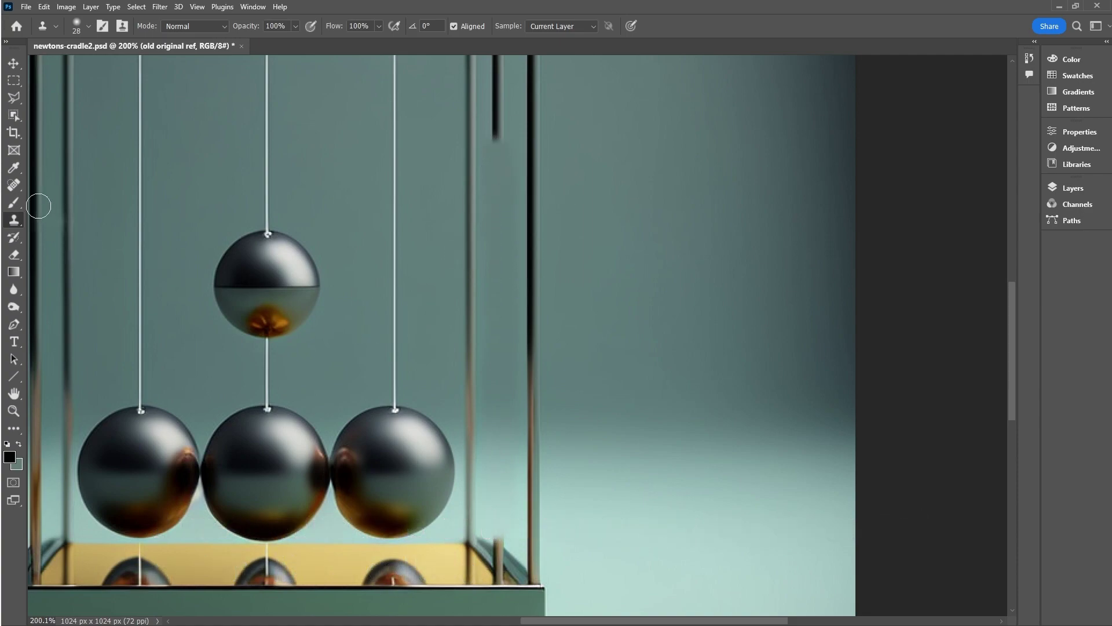
# Remove the floating ball above the middle ball with the Healing Brush, sampling the plain background beside it.
pyautogui.click(13, 186)
pyautogui.keyDown('alt'); pyautogui.rightClick(241, 236); pyautogui.keyUp('alt')
pyautogui.moveTo(260, 234)
pyautogui.mouseDown()
pyautogui.moveTo(223, 281)
pyautogui.moveTo(237, 326)
pyautogui.moveTo(277, 329)
pyautogui.moveTo(310, 292)
pyautogui.moveTo(302, 253)
pyautogui.moveTo(283, 242)
pyautogui.moveTo(252, 268)
pyautogui.moveTo(271, 305)
pyautogui.moveTo(289, 256)
pyautogui.moveTo(266, 295)
pyautogui.mouseUp()
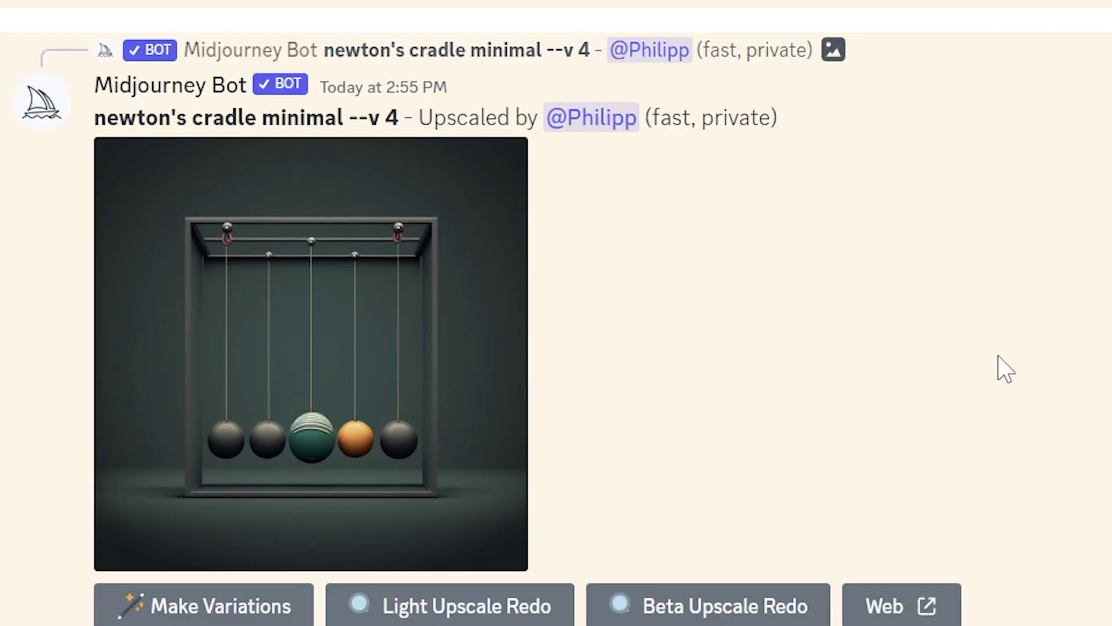
# In Discord, examine the upscaled images and further variation grids for the "newton's cradle minimal" prompt.
pyautogui.scroll(-4, 999, 355)
pyautogui.scroll(-12, 998, 356)
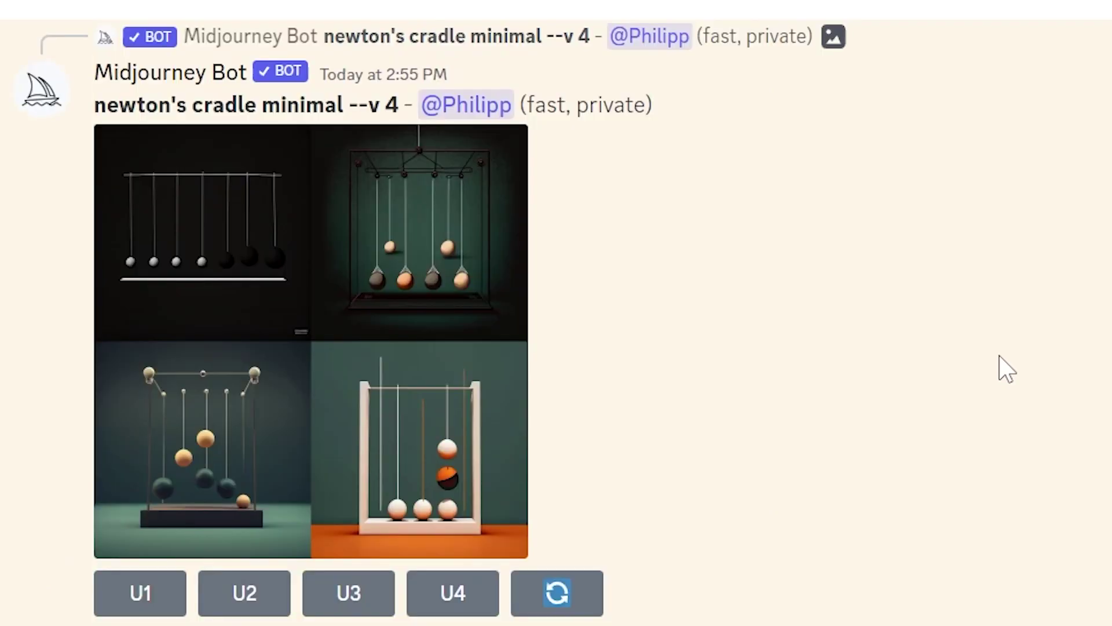
pyautogui.scroll(-20, 1000, 355)
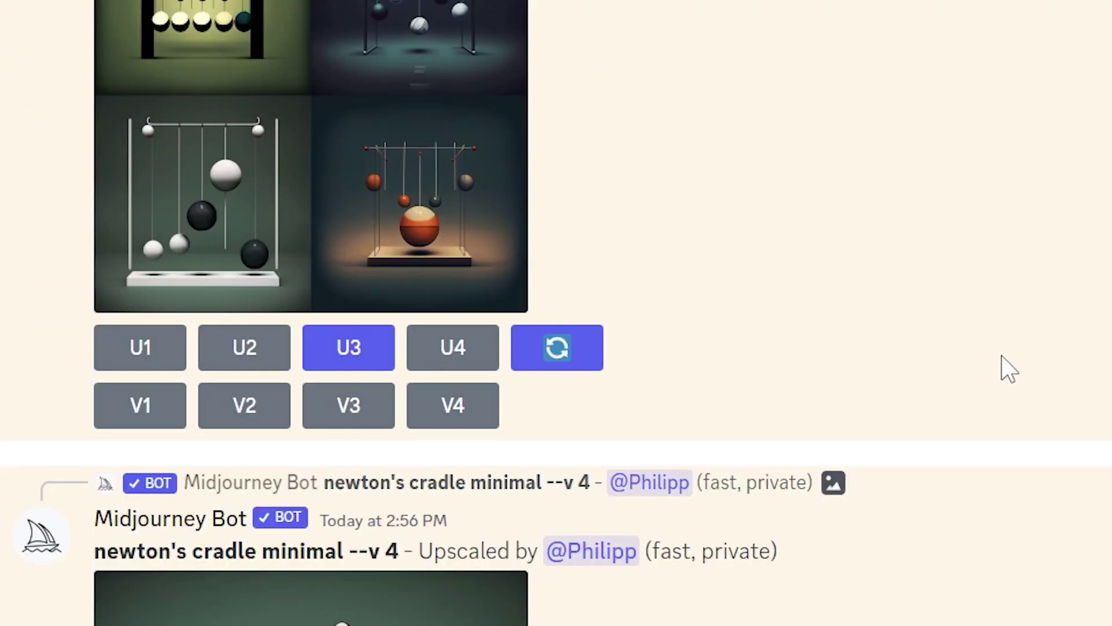
pyautogui.scroll(-10, 1001, 355)
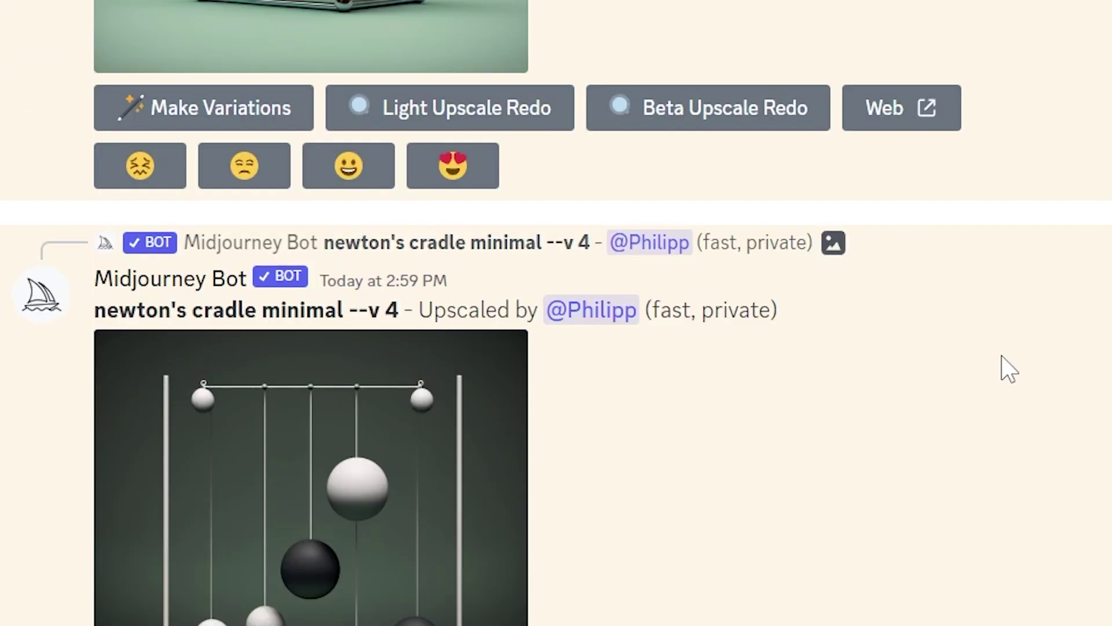
pyautogui.scroll(-20, 1002, 356)
pyautogui.scroll(-20, 992, 339)
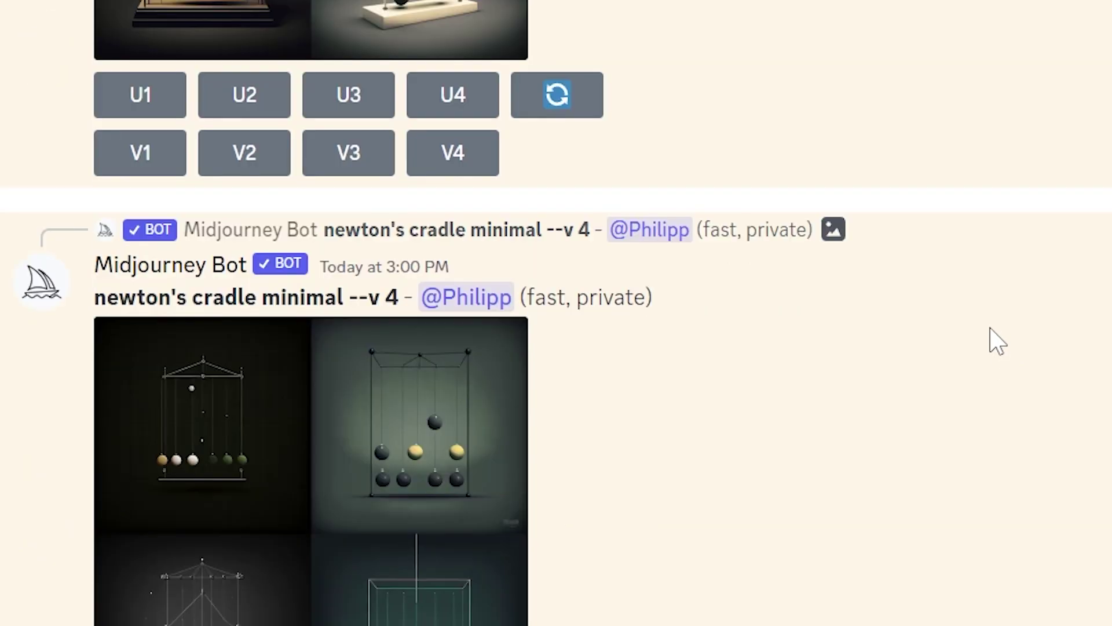
pyautogui.scroll(-15, 998, 350)
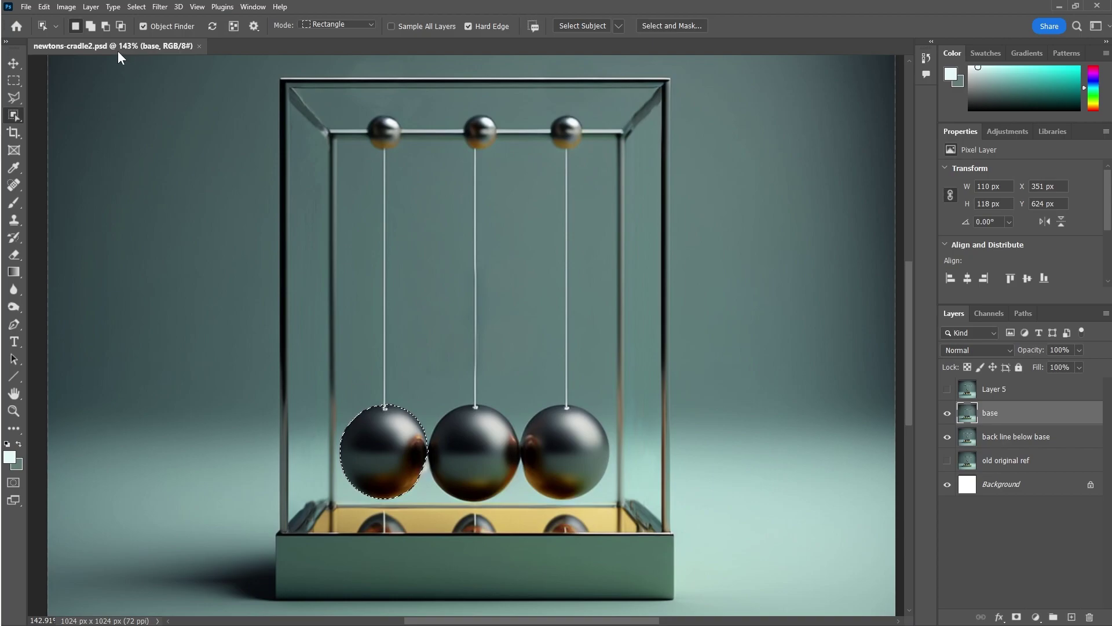
# In Photoshop, fill the selected left ball area on the base layer, keeping a copy of the ball on a new layer.
pyautogui.click(45, 7)
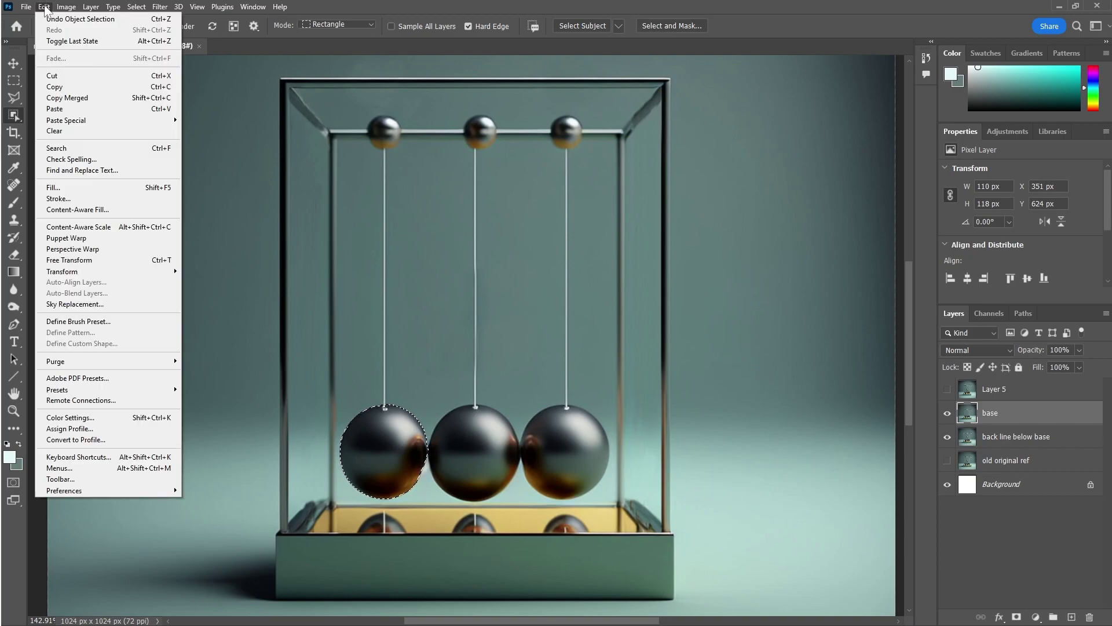
pyautogui.click(105, 187)
pyautogui.click(629, 161)
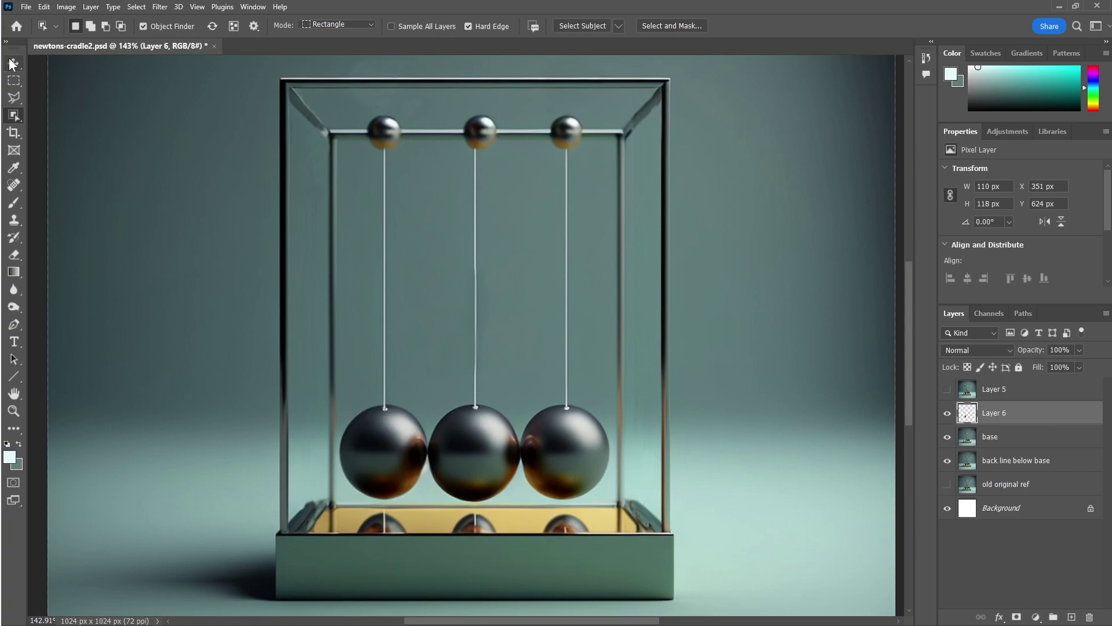
# Move the copied left ball outside the frame, to the left of it and slightly higher than the resting balls.
pyautogui.click(12, 63)
pyautogui.hotkey('ctrl', 't')
pyautogui.moveTo(402, 470); pyautogui.dragTo(208, 421)
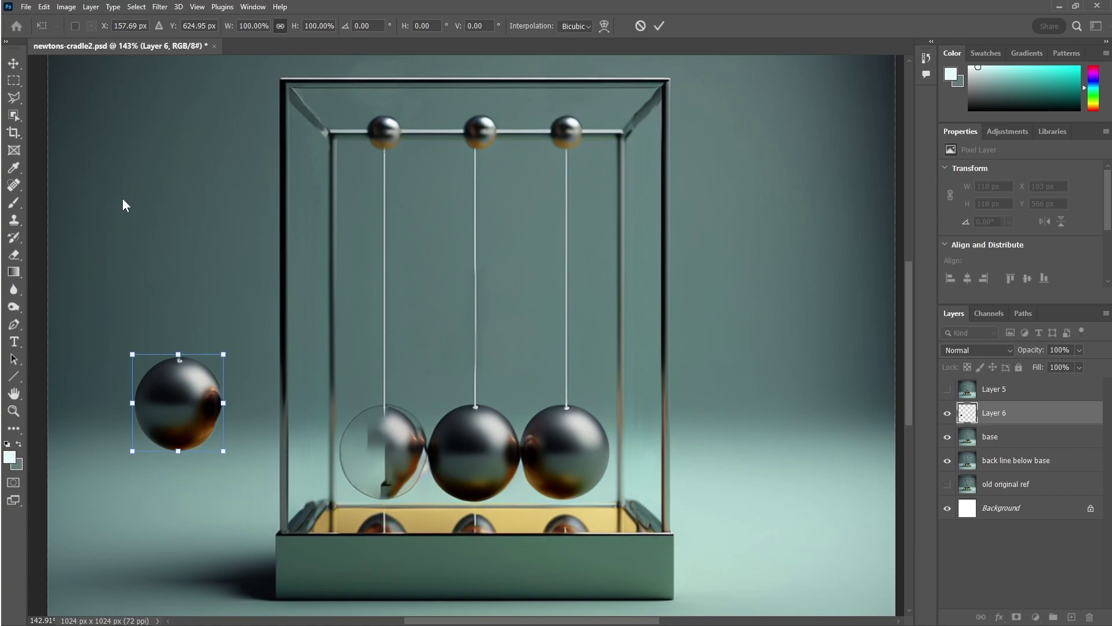
# Copy the left vertical string from the base layer onto a new layer and rotate it into a diagonal.
pyautogui.click(19, 81)
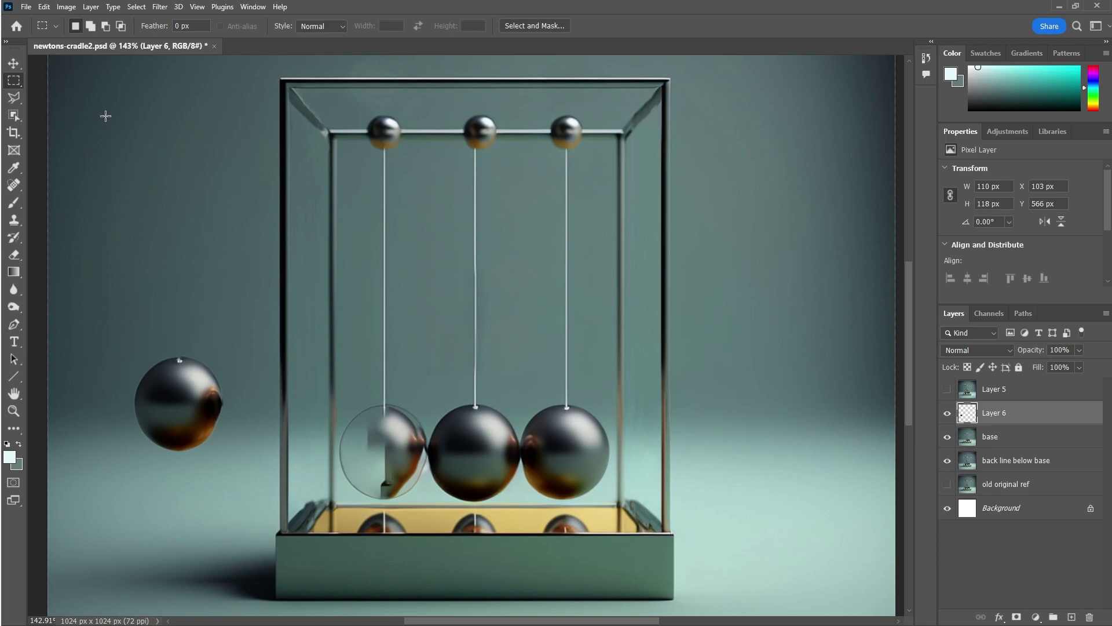
pyautogui.moveTo(383, 146); pyautogui.dragTo(386, 410)
pyautogui.click(1010, 443)
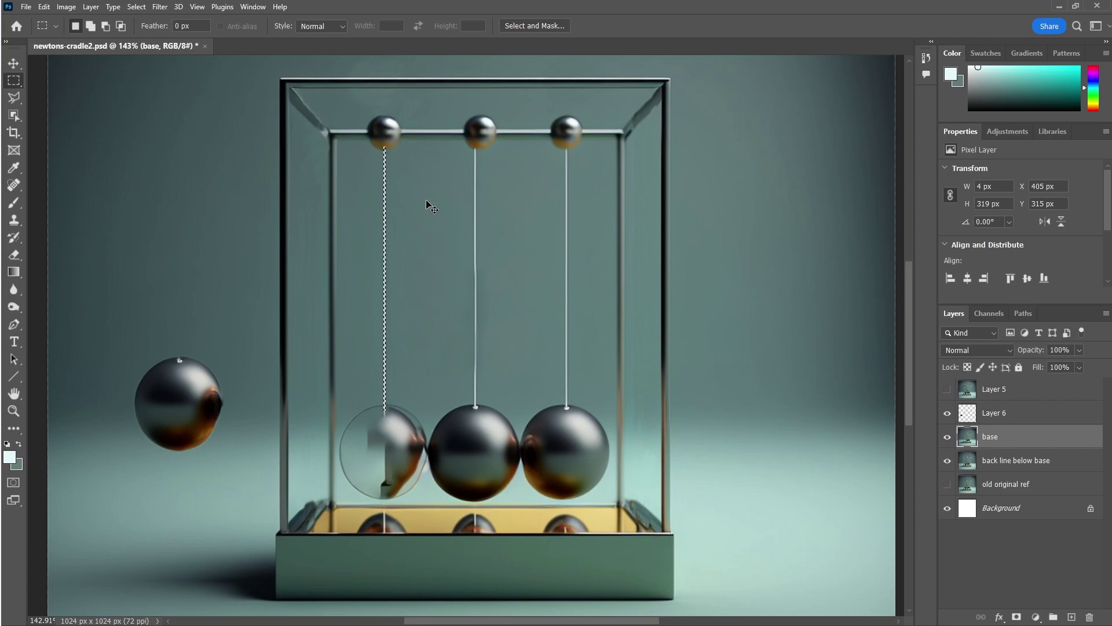
pyautogui.hotkey('ctrl', 'j')
pyautogui.hotkey('ctrl', 't')
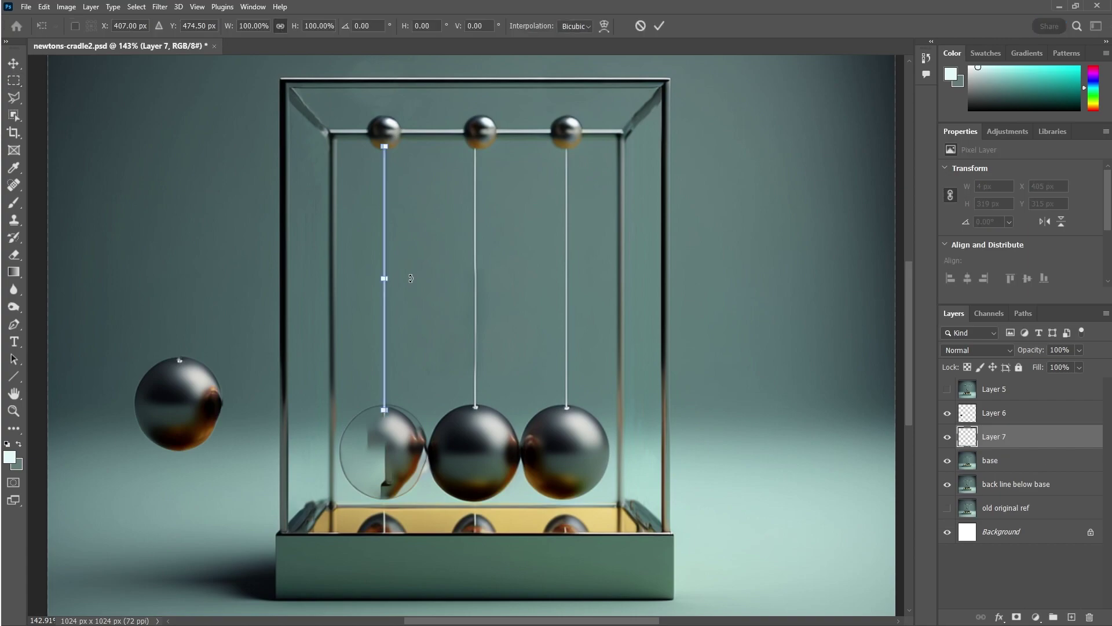
pyautogui.moveTo(411, 135); pyautogui.dragTo(371, 168)
# Attach the diagonal string's upper end to the left small ball on the rail and shift the swung-out ball toward its lower end.
pyautogui.click(12, 63)
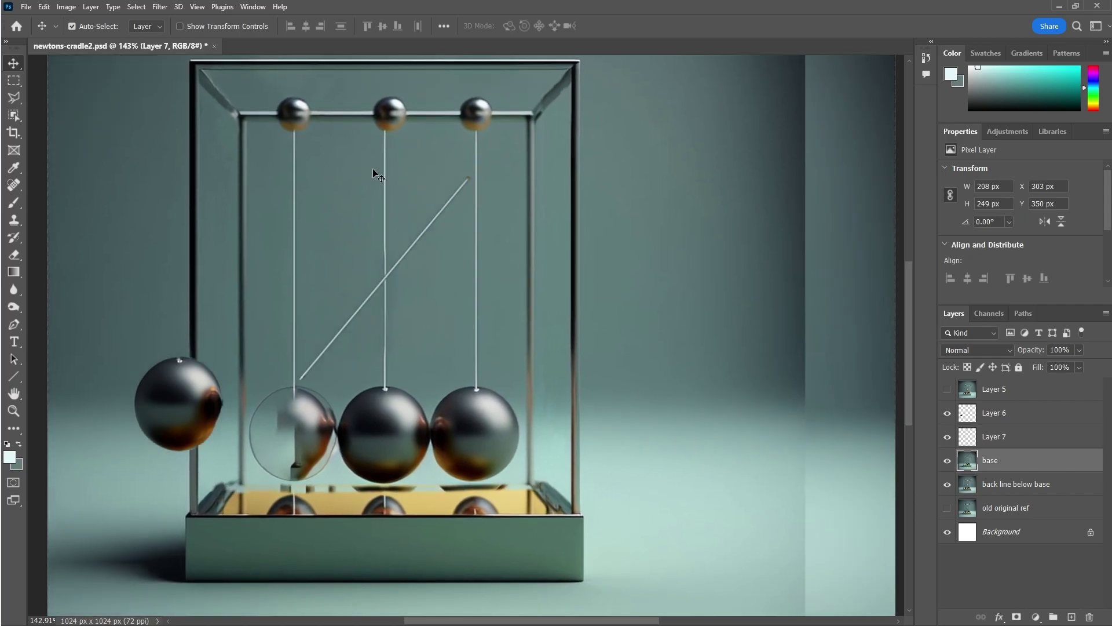
pyautogui.hotkey('ctrl', 'z')
pyautogui.click(993, 413)
pyautogui.moveTo(462, 184); pyautogui.dragTo(377, 155)
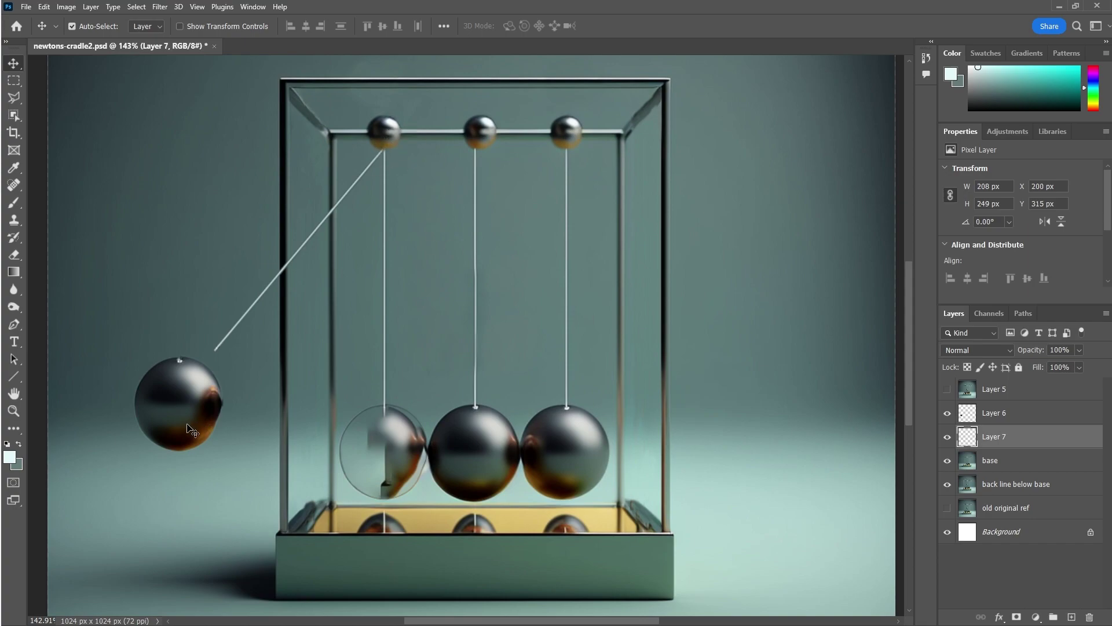
pyautogui.moveTo(194, 426)
pyautogui.mouseDown()
pyautogui.moveTo(200, 400)
pyautogui.moveTo(198, 419)
pyautogui.moveTo(205, 408)
pyautogui.mouseUp()
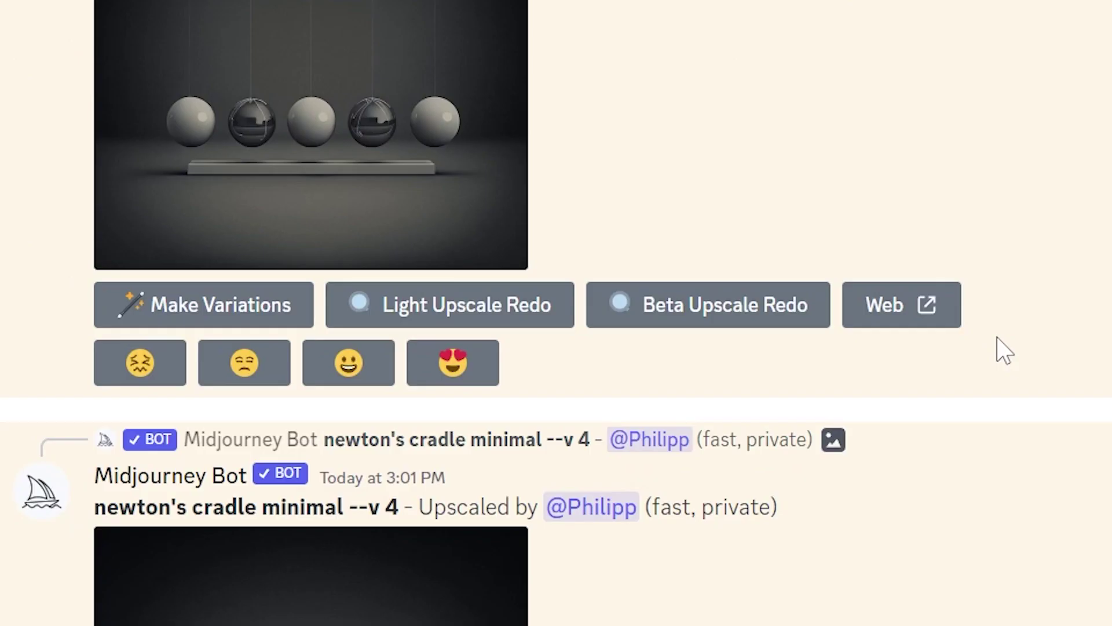
# In Discord, review the variation grids for the "minimal metal" and "metal minimal" Newton's cradle prompts.
pyautogui.scroll(-10, 1005, 350)
pyautogui.scroll(-10, 996, 336)
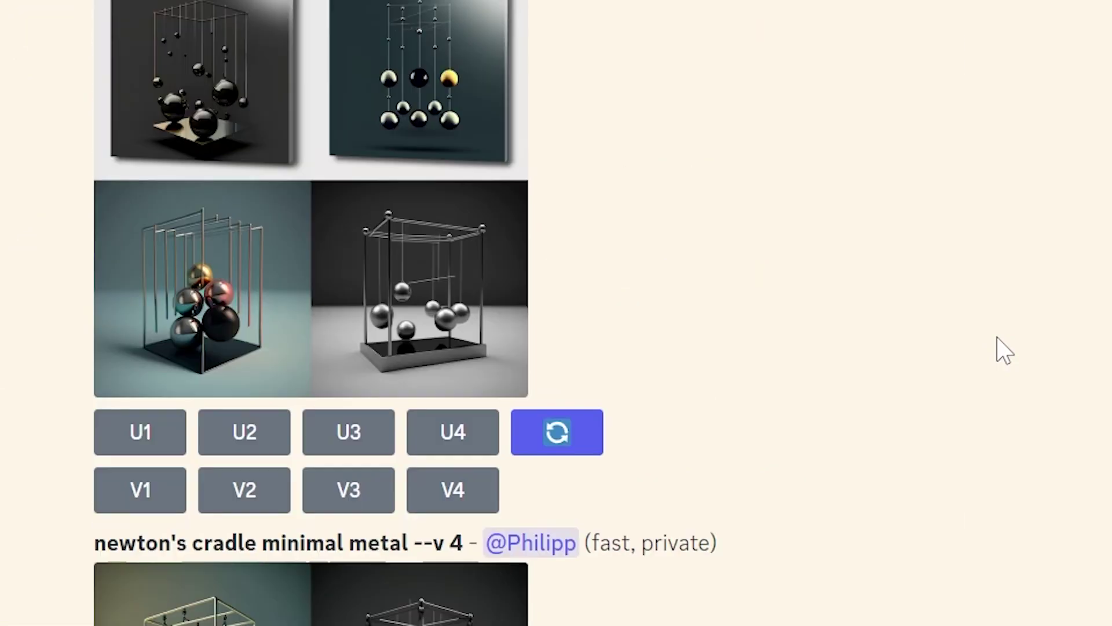
pyautogui.scroll(-10, 996, 336)
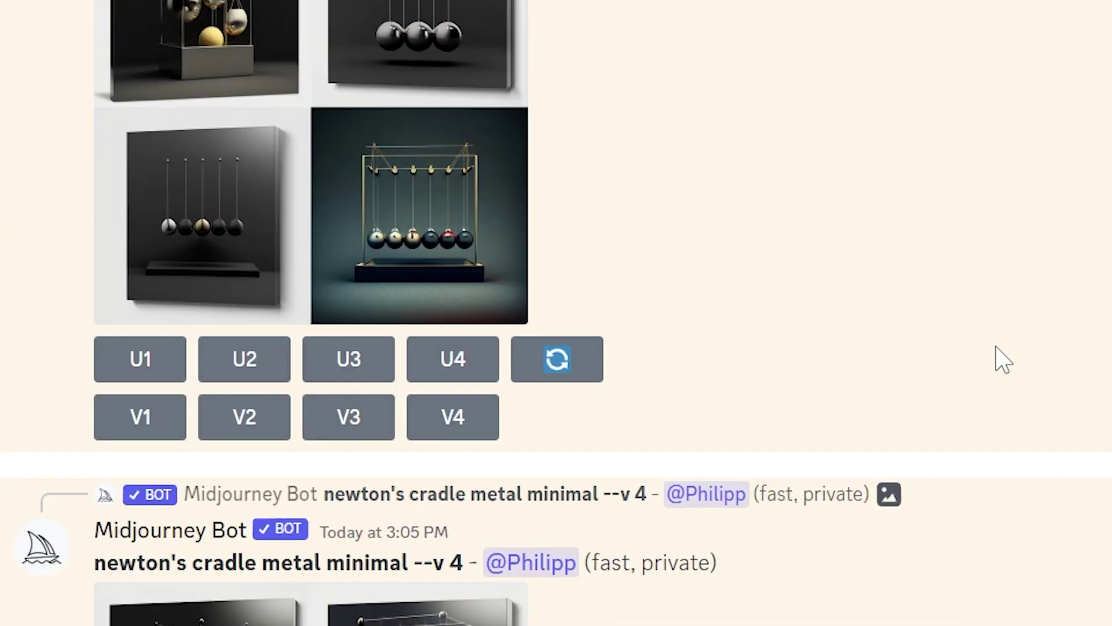
pyautogui.scroll(-8, 997, 343)
pyautogui.scroll(-15, 1007, 358)
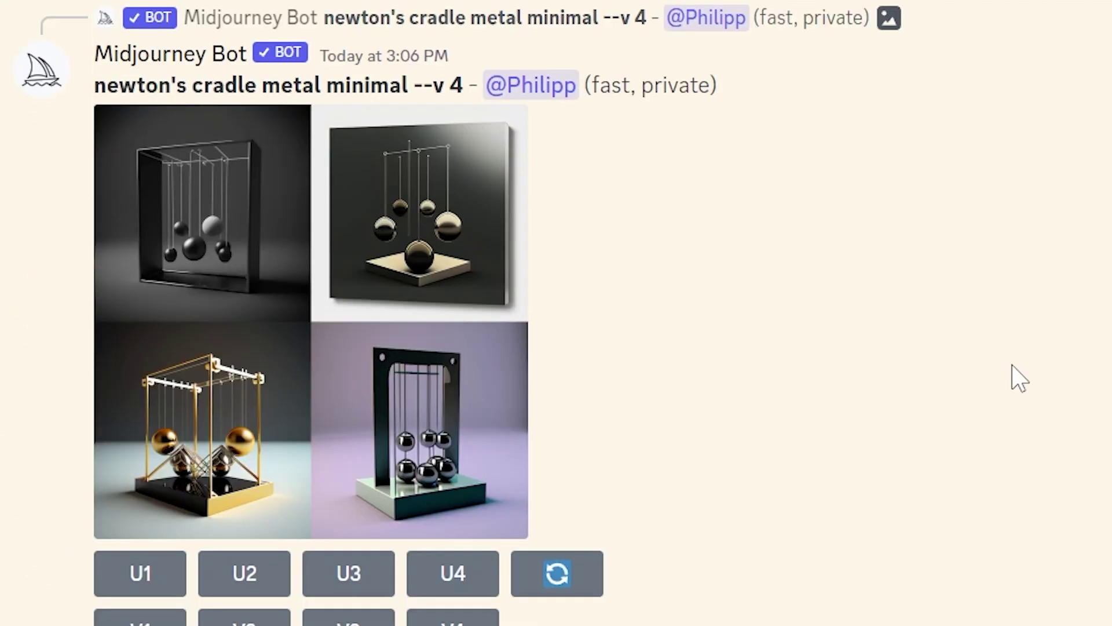
pyautogui.scroll(-20, 1001, 367)
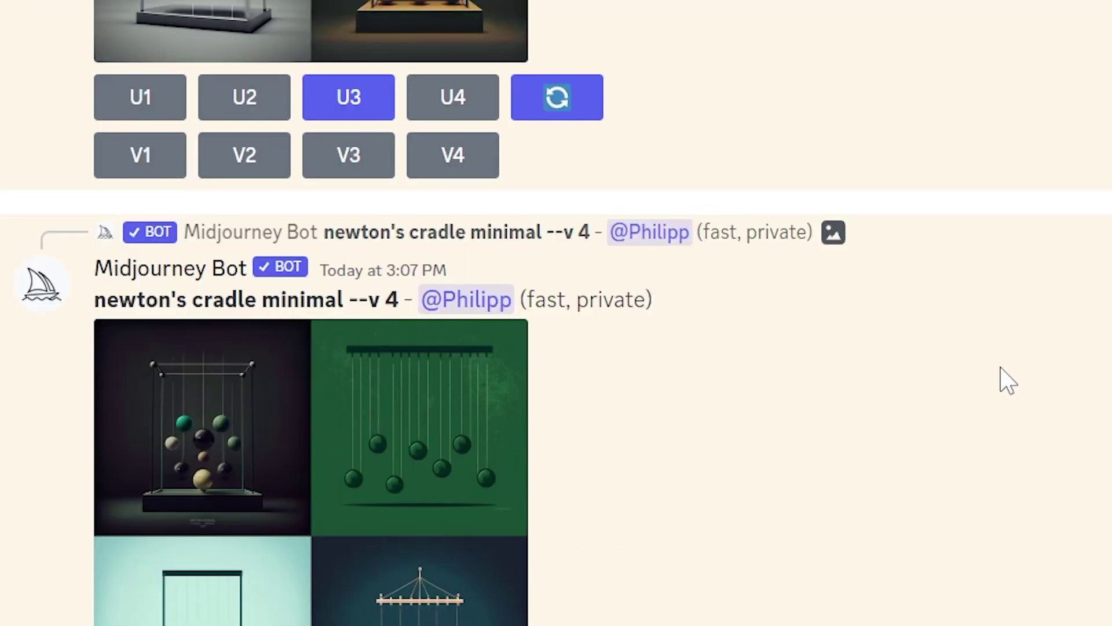
pyautogui.scroll(-10, 1000, 367)
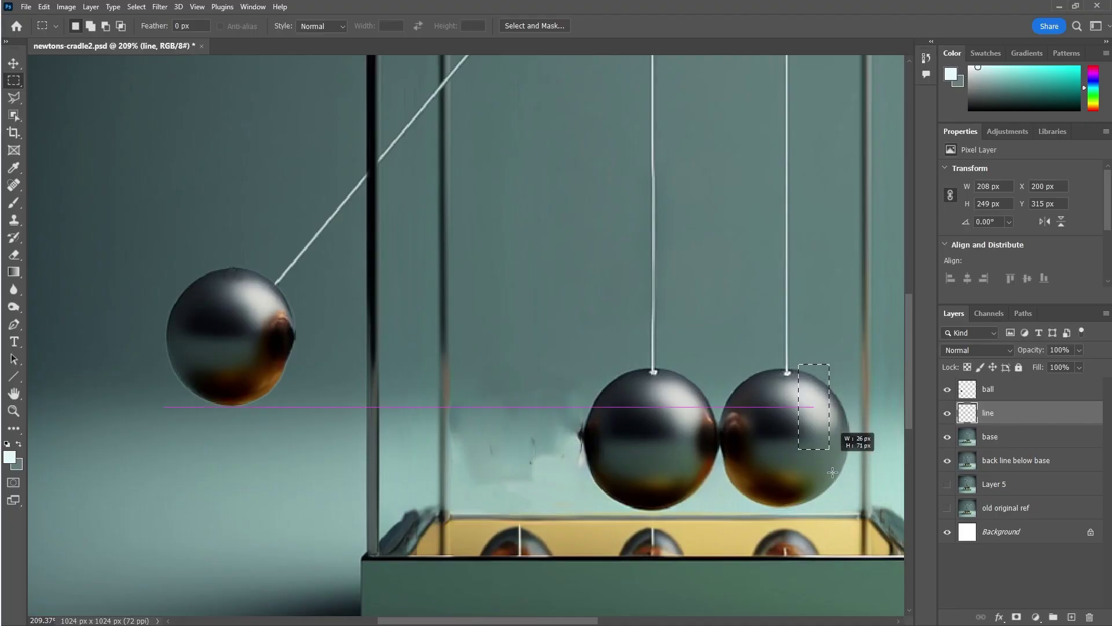
# In Photoshop, copy a 47 × 117 px piece of the rightmost ball's right side from the base layer onto a new layer.
pyautogui.moveTo(798, 364); pyautogui.dragTo(855, 504)
pyautogui.click(1010, 467)
pyautogui.click(995, 438)
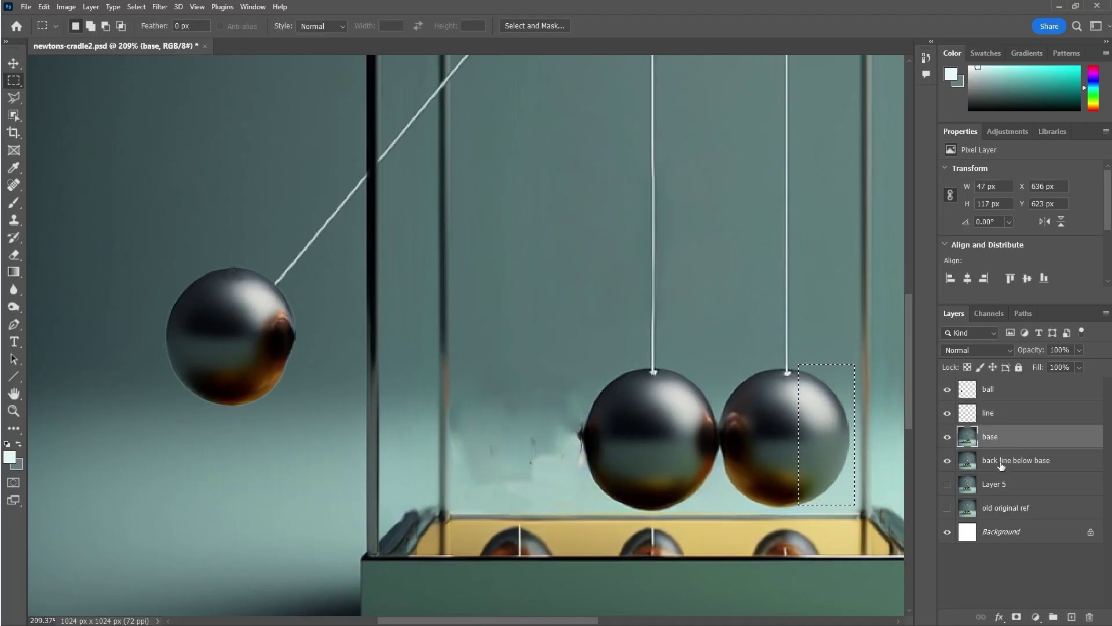
pyautogui.hotkey('ctrl', 'j')
# Place the copied piece over the right side of the swung-out ball and stack its layer above the ball layer.
pyautogui.hotkey('ctrl', 't')
pyautogui.moveTo(840, 433); pyautogui.dragTo(319, 333)
pyautogui.moveTo(993, 434); pyautogui.dragTo(993, 382)
pyautogui.moveTo(319, 343); pyautogui.dragTo(268, 325)
pyautogui.click(14, 62)
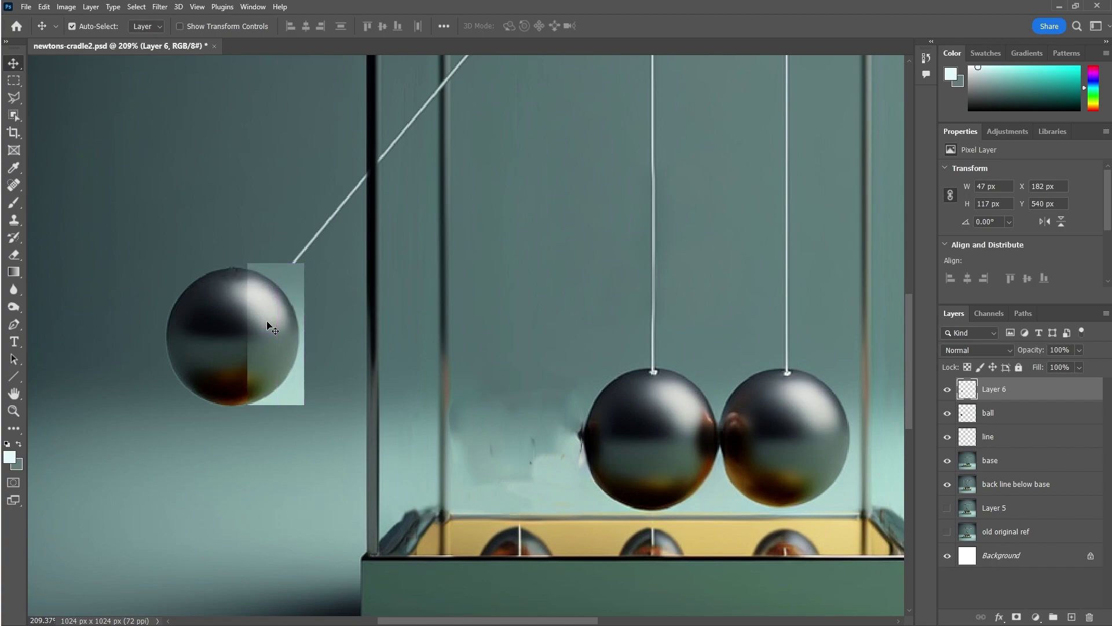
# Blend the copied piece's left edge into the swung-out ball with a soft 26 px eraser at 20% hardness.
pyautogui.click(14, 254)
pyautogui.scroll(5, 286, 274)
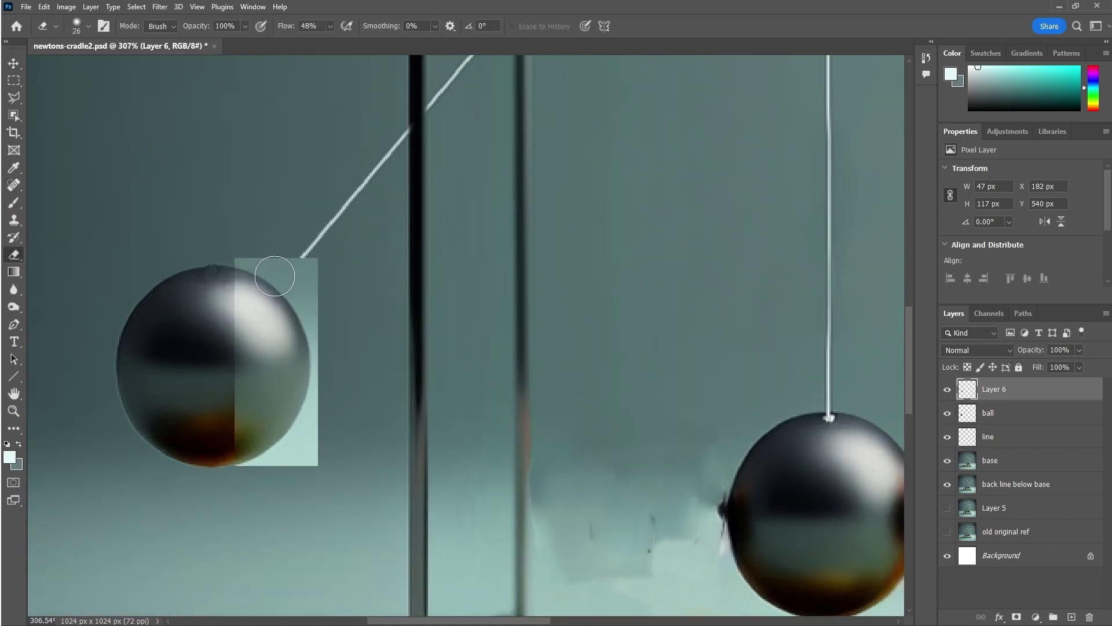
pyautogui.moveTo(241, 219)
pyautogui.mouseDown()
pyautogui.moveTo(344, 239)
pyautogui.moveTo(454, 291)
pyautogui.moveTo(387, 320)
pyautogui.moveTo(281, 252)
pyautogui.moveTo(231, 247)
pyautogui.moveTo(393, 321)
pyautogui.moveTo(286, 267)
pyautogui.moveTo(291, 246)
pyautogui.moveTo(220, 271)
pyautogui.moveTo(202, 317)
pyautogui.moveTo(207, 431)
pyautogui.moveTo(200, 347)
pyautogui.moveTo(190, 561)
pyautogui.moveTo(230, 592)
pyautogui.mouseUp()
pyautogui.hotkey('ctrl', 'z')
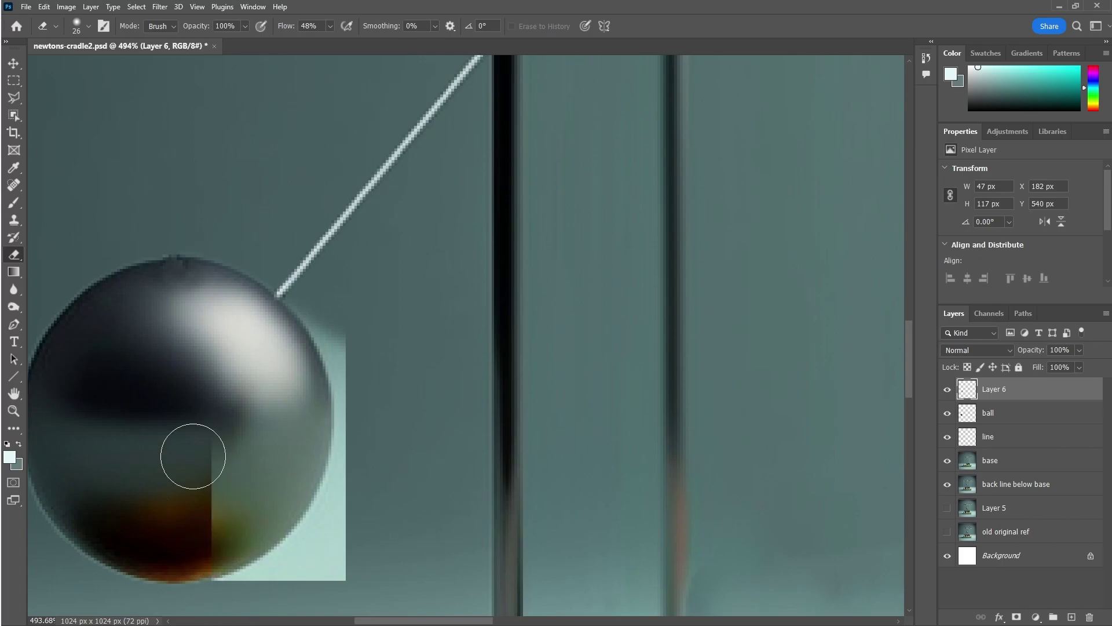
pyautogui.click(77, 30)
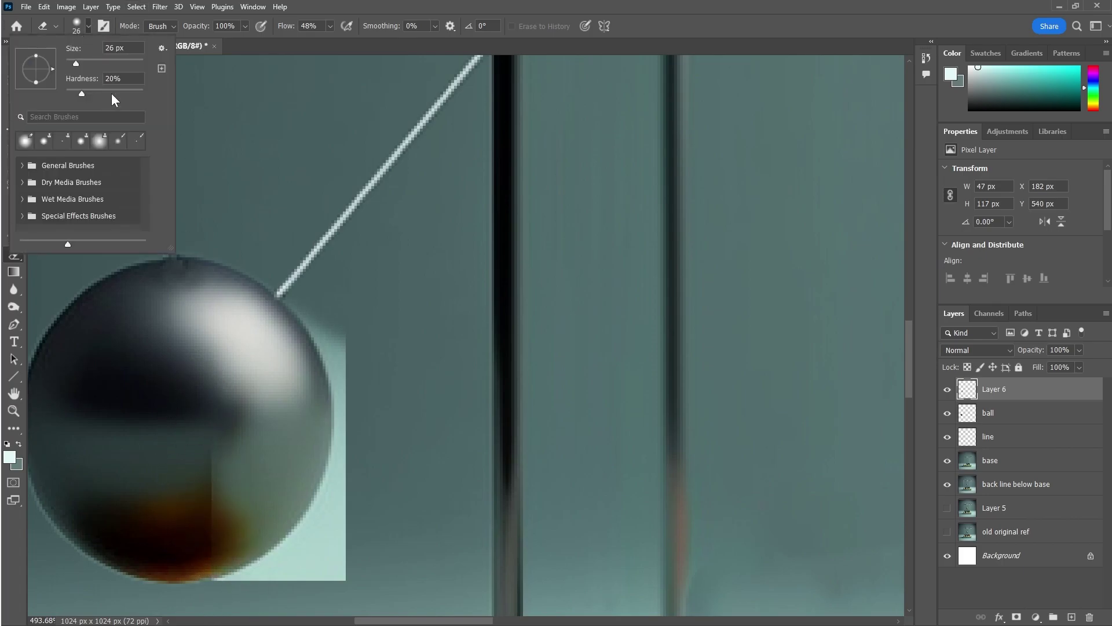
pyautogui.click(253, 7)
pyautogui.moveTo(288, 7)
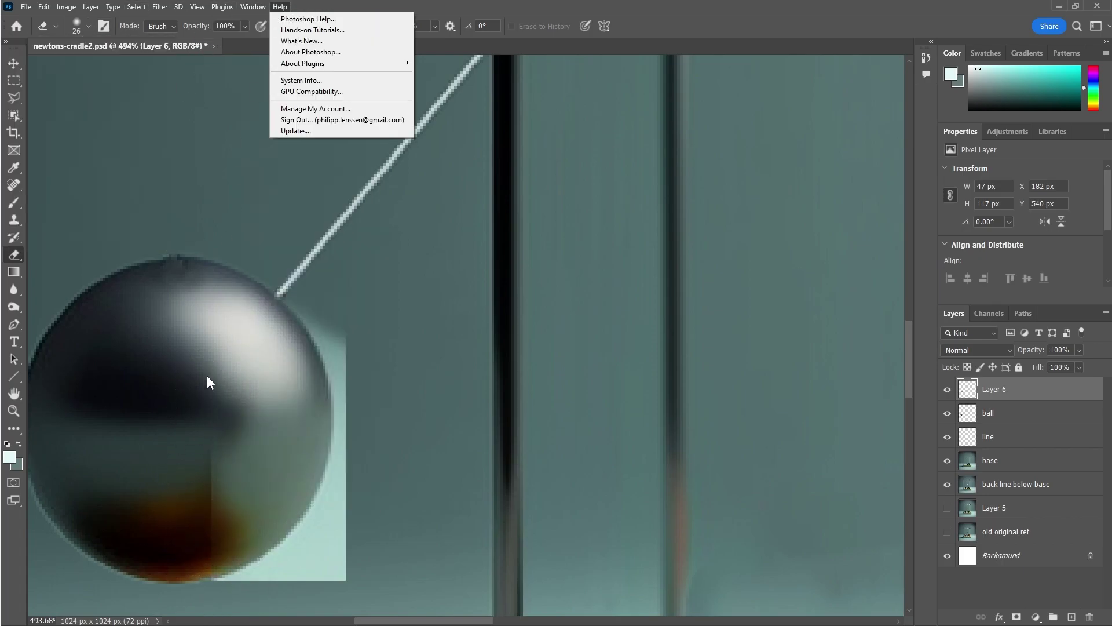
pyautogui.click(205, 397)
# Erase the copied piece's pale leftover background outside the swung-out ball's right edge, following the ball's curve.
pyautogui.moveTo(370, 342)
pyautogui.mouseDown()
pyautogui.moveTo(367, 380)
pyautogui.moveTo(352, 363)
pyautogui.moveTo(374, 384)
pyautogui.moveTo(374, 486)
pyautogui.moveTo(344, 559)
pyautogui.moveTo(351, 531)
pyautogui.moveTo(383, 557)
pyautogui.moveTo(311, 608)
pyautogui.moveTo(285, 614)
pyautogui.moveTo(282, 599)
pyautogui.moveTo(227, 594)
pyautogui.moveTo(306, 544)
pyautogui.moveTo(352, 414)
pyautogui.moveTo(348, 323)
pyautogui.mouseUp()
pyautogui.hotkey('ctrl', 'z')
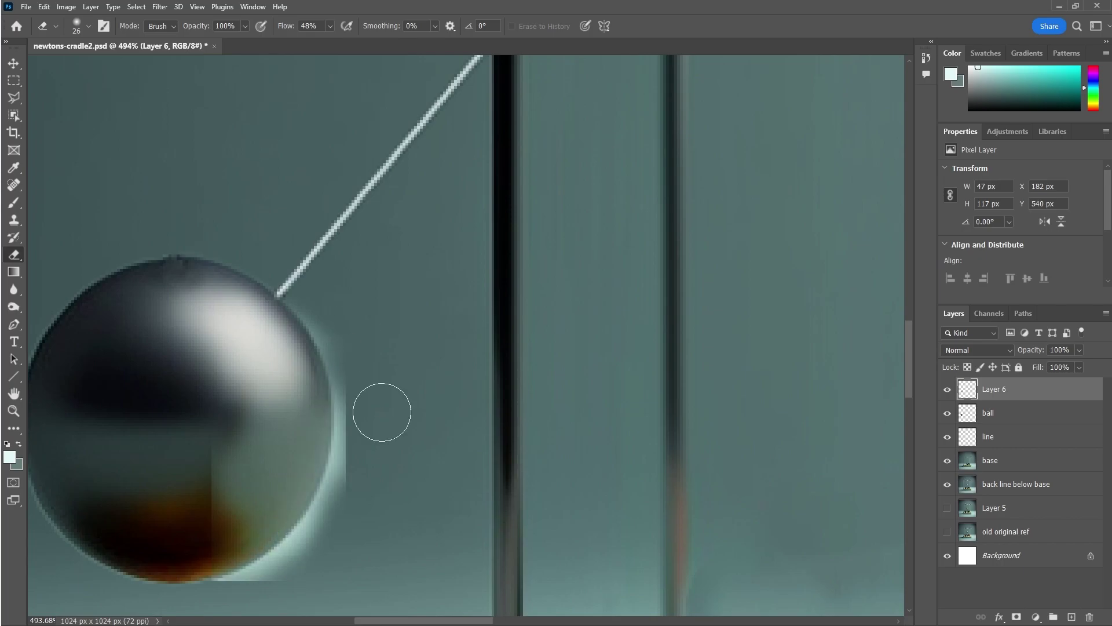
pyautogui.moveTo(365, 438)
pyautogui.mouseDown()
pyautogui.moveTo(291, 582)
pyautogui.moveTo(212, 584)
pyautogui.moveTo(189, 513)
pyautogui.moveTo(361, 575)
pyautogui.moveTo(234, 532)
pyautogui.moveTo(154, 418)
pyautogui.moveTo(211, 459)
pyautogui.moveTo(285, 551)
pyautogui.mouseUp()
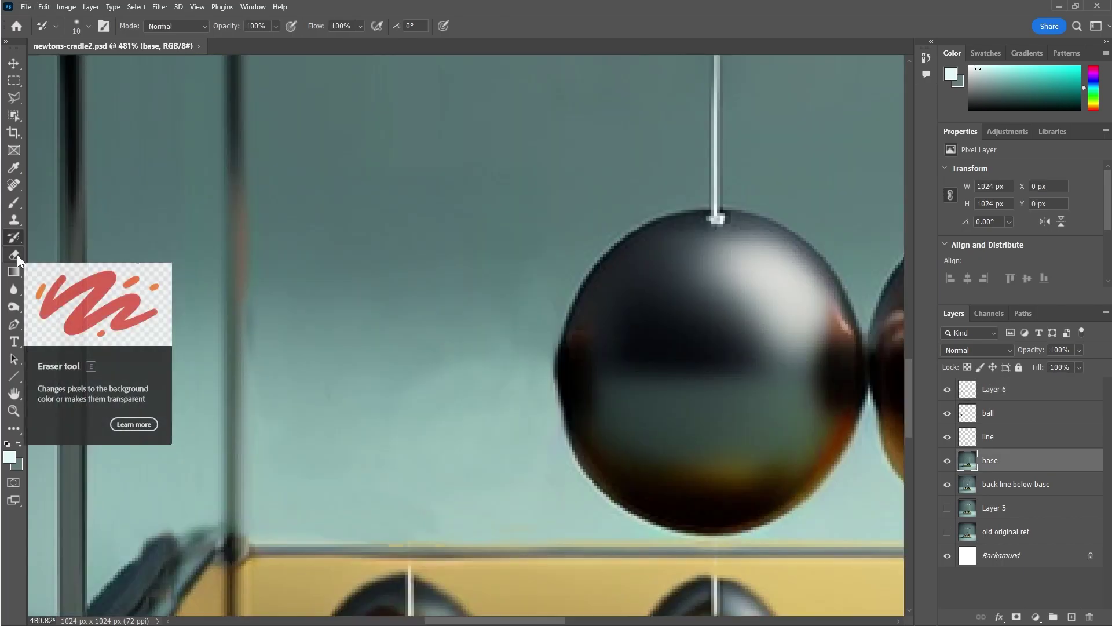
# Smooth the patched background beside the middle ball on the base layer with a 45 px Smudge at 50% strength and the Blur tool.
pyautogui.click(18, 308)
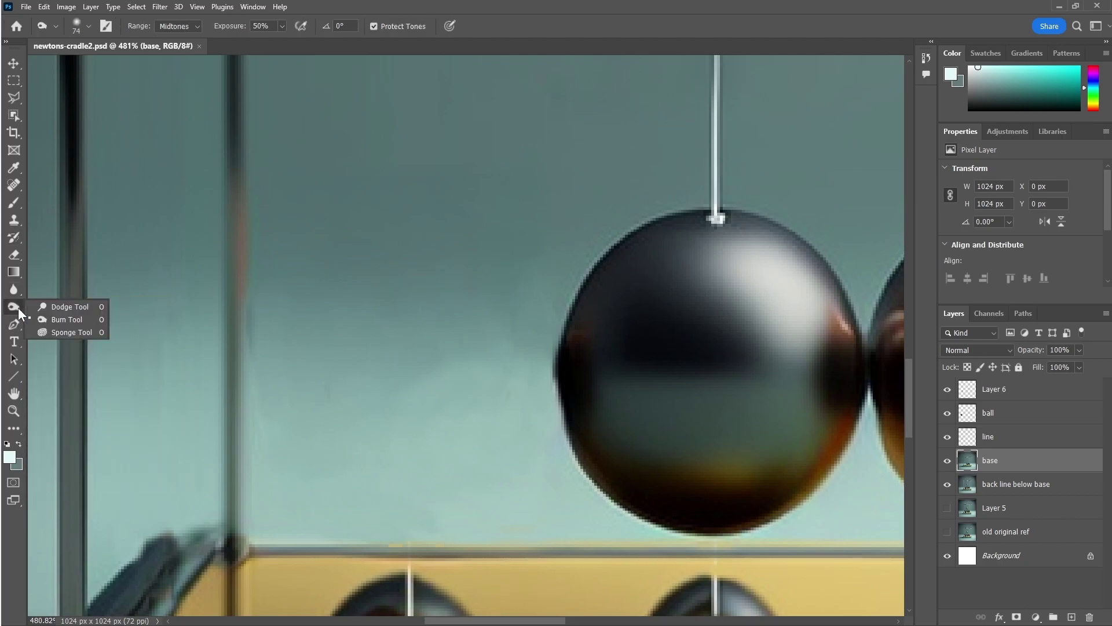
pyautogui.click(19, 292)
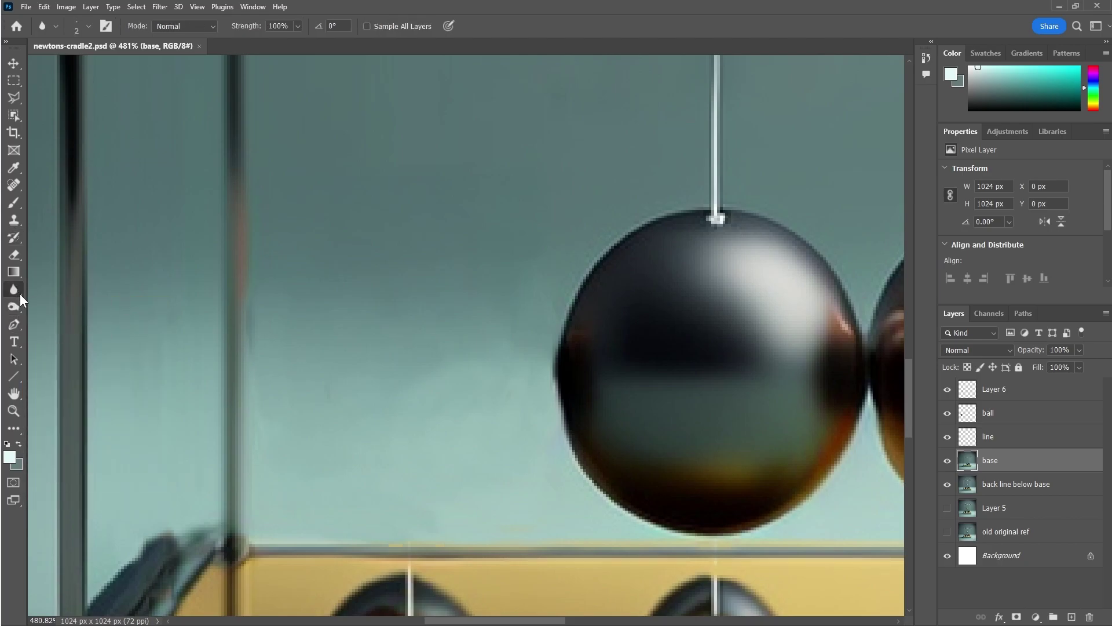
pyautogui.click(60, 316)
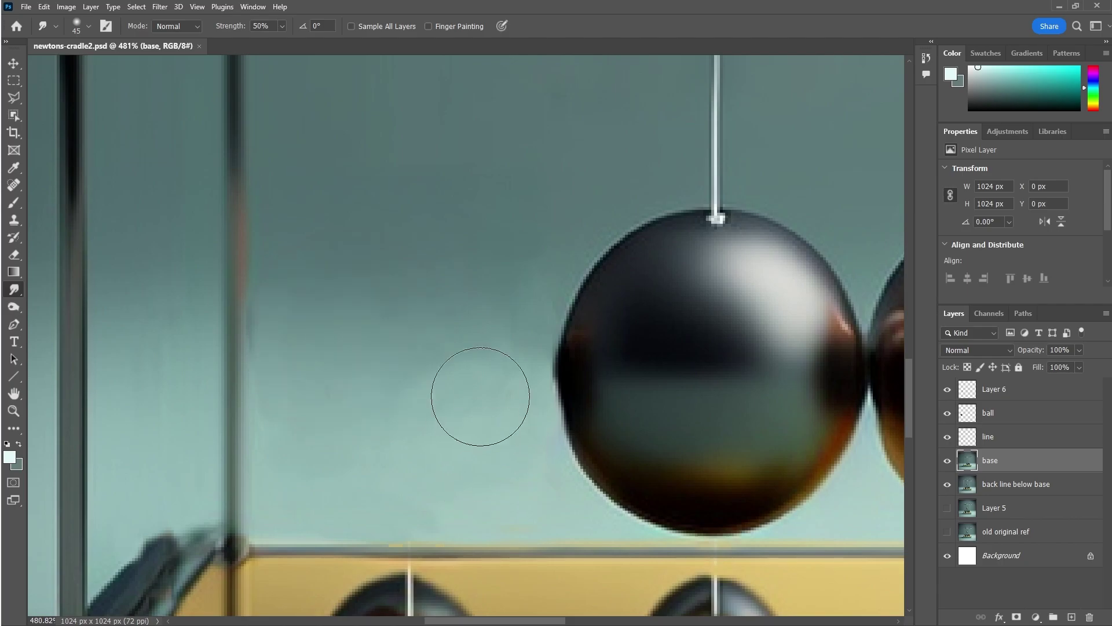
pyautogui.moveTo(442, 409)
pyautogui.mouseDown()
pyautogui.moveTo(380, 357)
pyautogui.moveTo(460, 363)
pyautogui.moveTo(459, 400)
pyautogui.moveTo(361, 370)
pyautogui.moveTo(301, 435)
pyautogui.moveTo(385, 384)
pyautogui.moveTo(491, 348)
pyautogui.moveTo(467, 422)
pyautogui.moveTo(444, 358)
pyautogui.mouseUp()
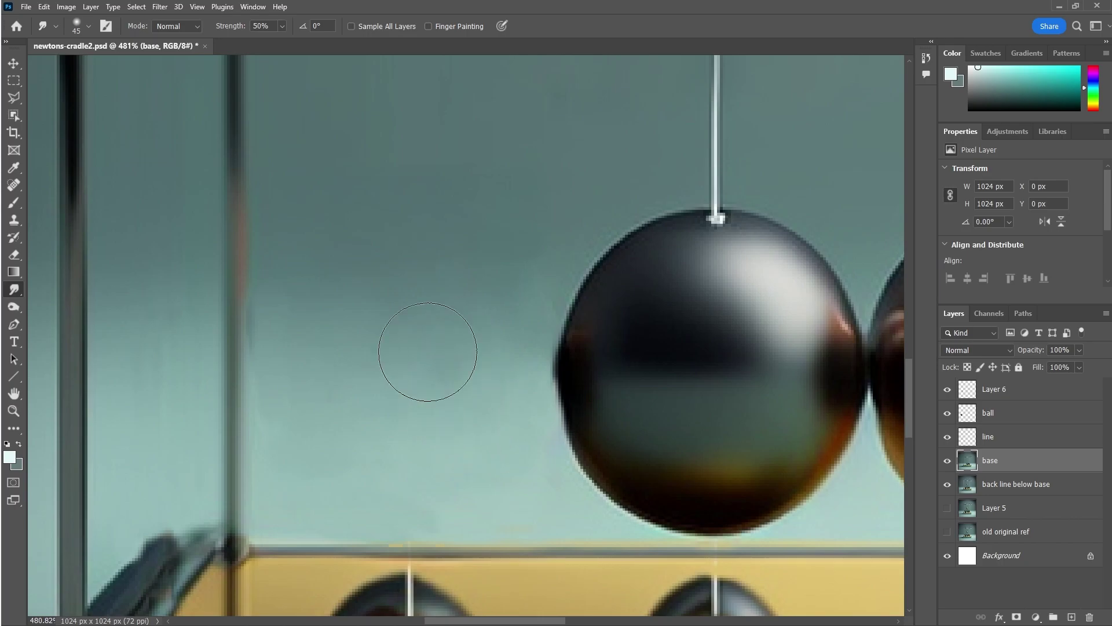
pyautogui.rightClick(18, 288)
pyautogui.click(61, 289)
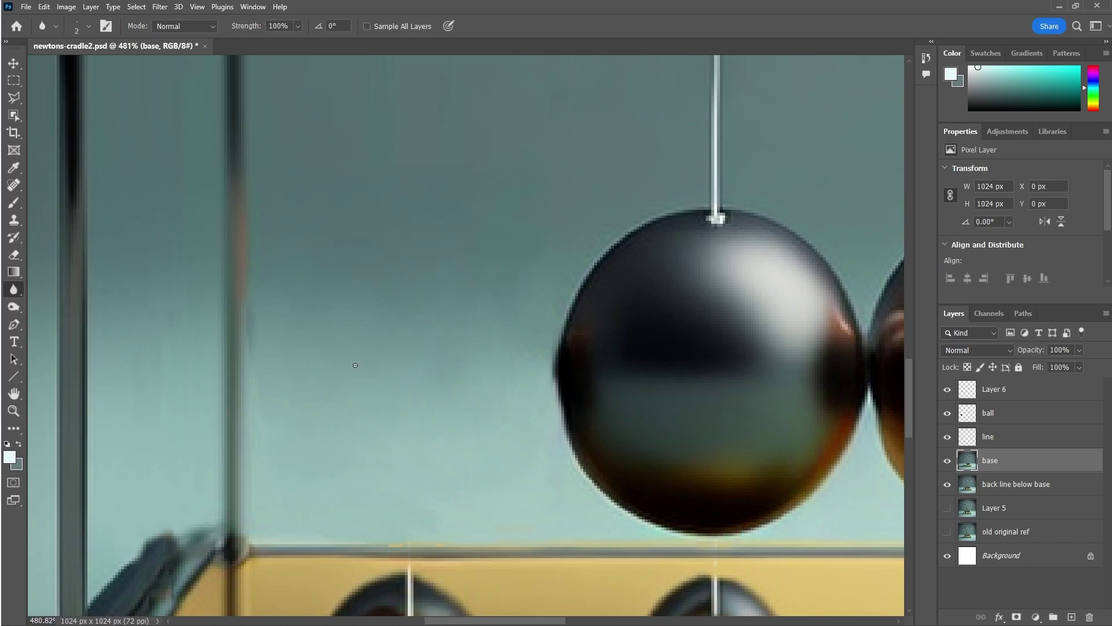
pyautogui.moveTo(387, 367); pyautogui.dragTo(400, 370)
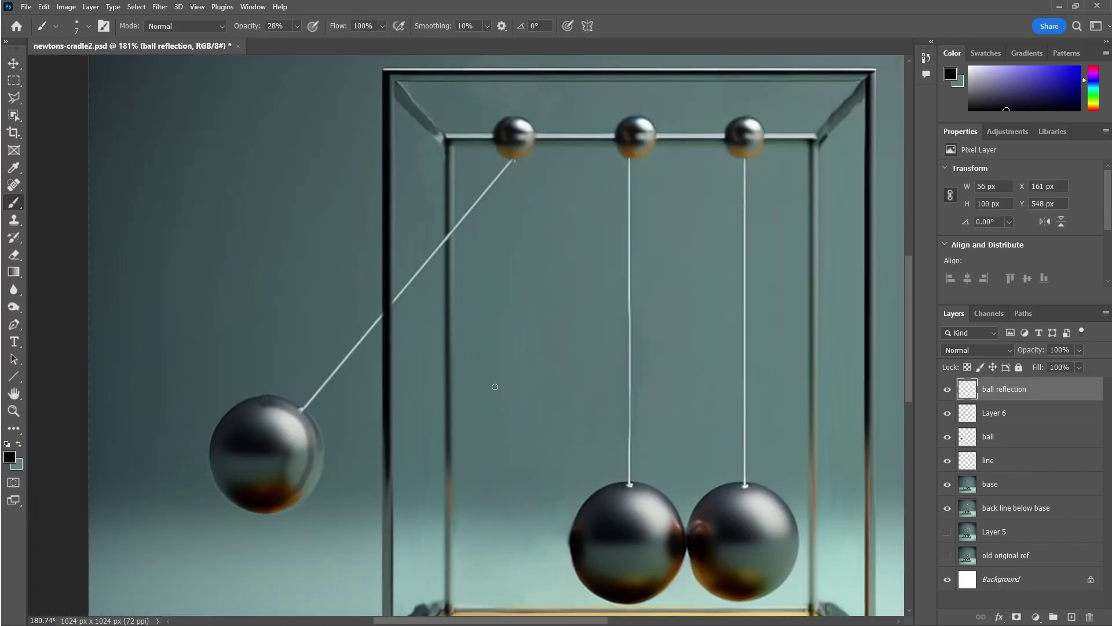
pyautogui.moveTo(312, 458)
pyautogui.mouseDown()
pyautogui.moveTo(264, 416)
pyautogui.moveTo(298, 492)
pyautogui.mouseUp()
pyautogui.scroll(3, 278, 463)
pyautogui.moveTo(299, 369)
pyautogui.mouseDown()
pyautogui.moveTo(344, 451)
pyautogui.moveTo(312, 527)
pyautogui.moveTo(280, 547)
pyautogui.mouseUp()
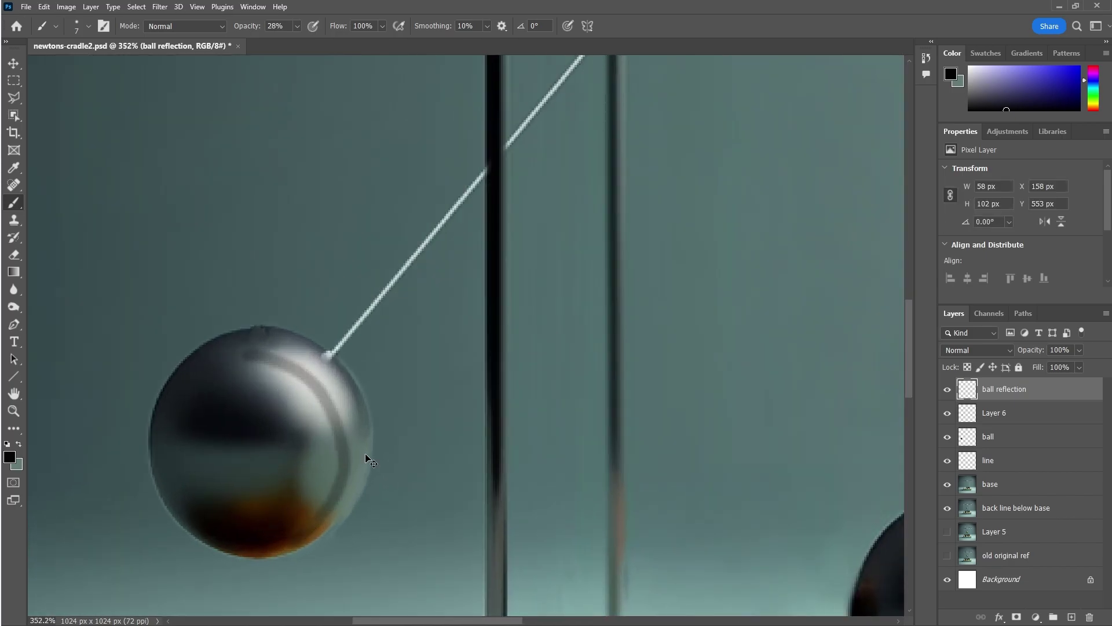
pyautogui.hotkey('ctrl', 'z')
pyautogui.moveTo(244, 356); pyautogui.dragTo(351, 431)
pyautogui.hotkey('ctrl', 'z')
pyautogui.moveTo(246, 354)
pyautogui.mouseDown()
pyautogui.moveTo(306, 371)
pyautogui.moveTo(358, 437)
pyautogui.moveTo(334, 511)
pyautogui.moveTo(305, 374)
pyautogui.moveTo(337, 418)
pyautogui.moveTo(340, 466)
pyautogui.moveTo(323, 504)
pyautogui.mouseUp()
pyautogui.hotkey('ctrl', 'z')
pyautogui.hotkey('ctrl', 'z')
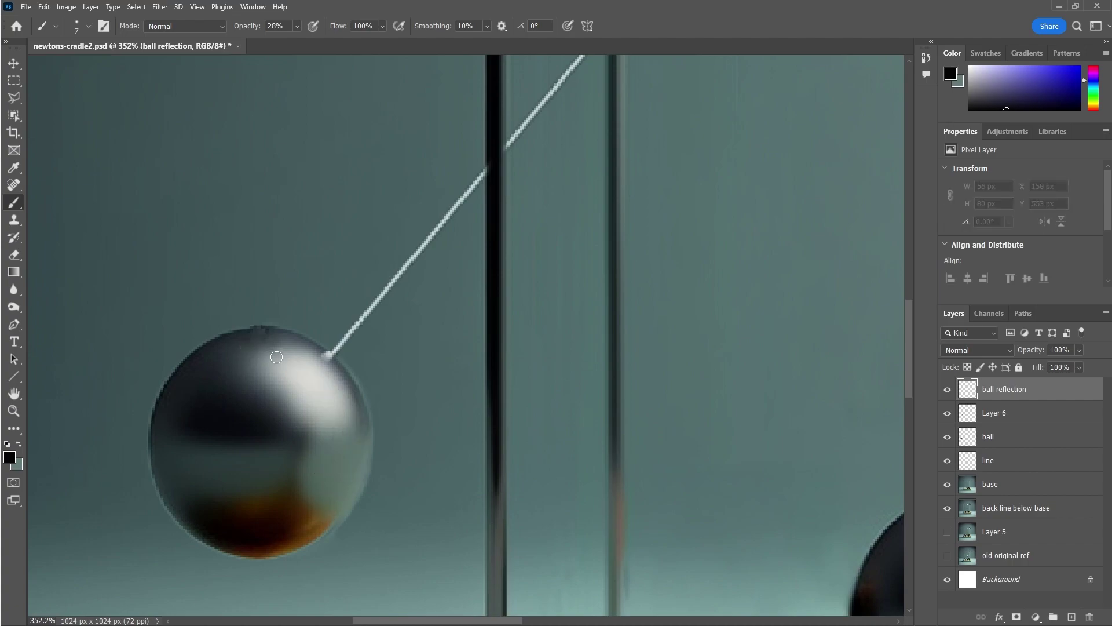
# Paint a curved black reflection at 28% opacity inside the swung-out ball's right edge and fade its ends with a 13 px, 0% hardness eraser.
pyautogui.moveTo(276, 355)
pyautogui.mouseDown()
pyautogui.moveTo(340, 442)
pyautogui.moveTo(316, 550)
pyautogui.mouseUp()
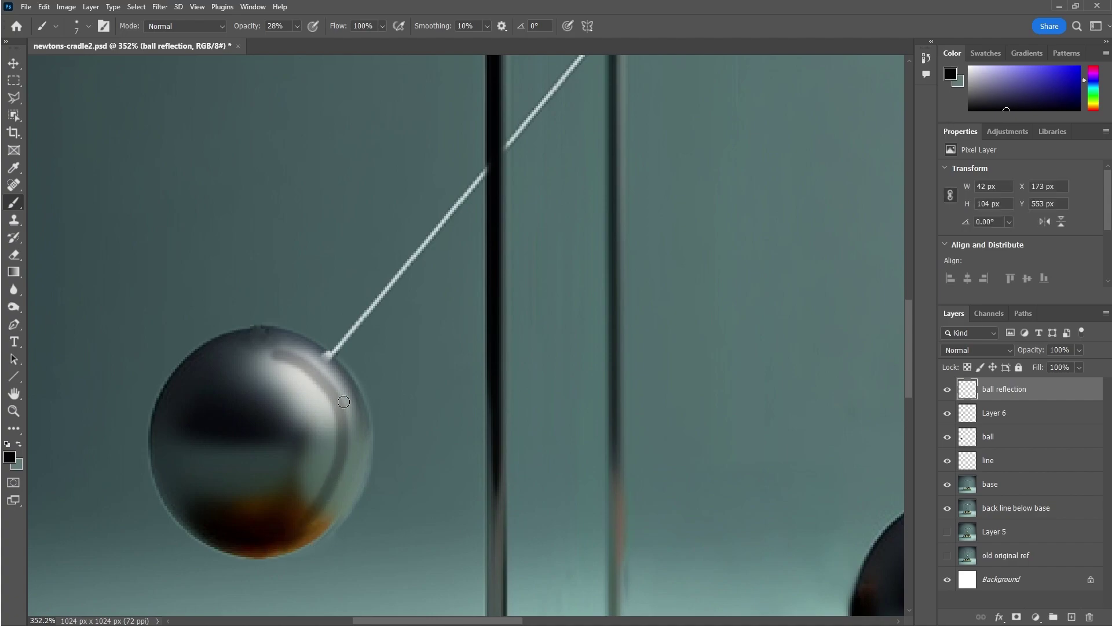
pyautogui.click(14, 254)
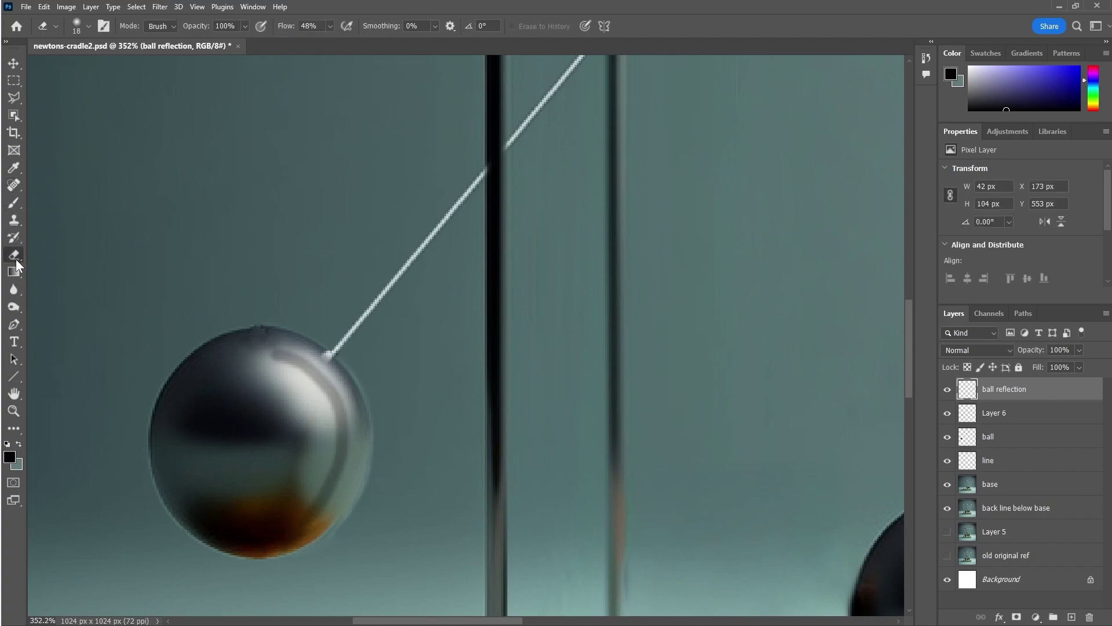
pyautogui.click(88, 26)
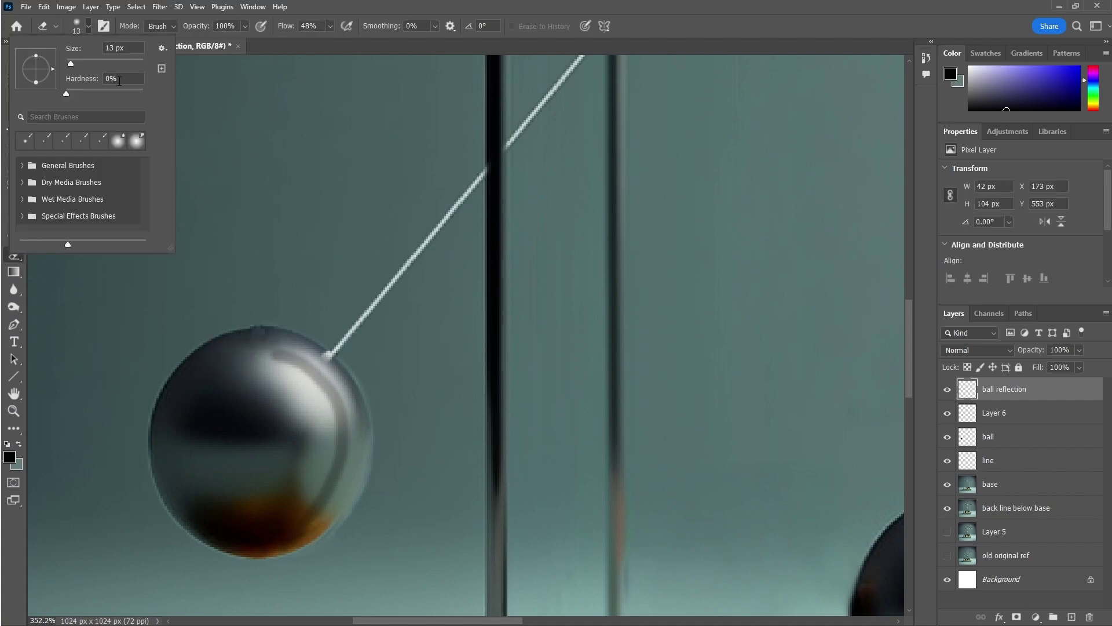
pyautogui.click(311, 341)
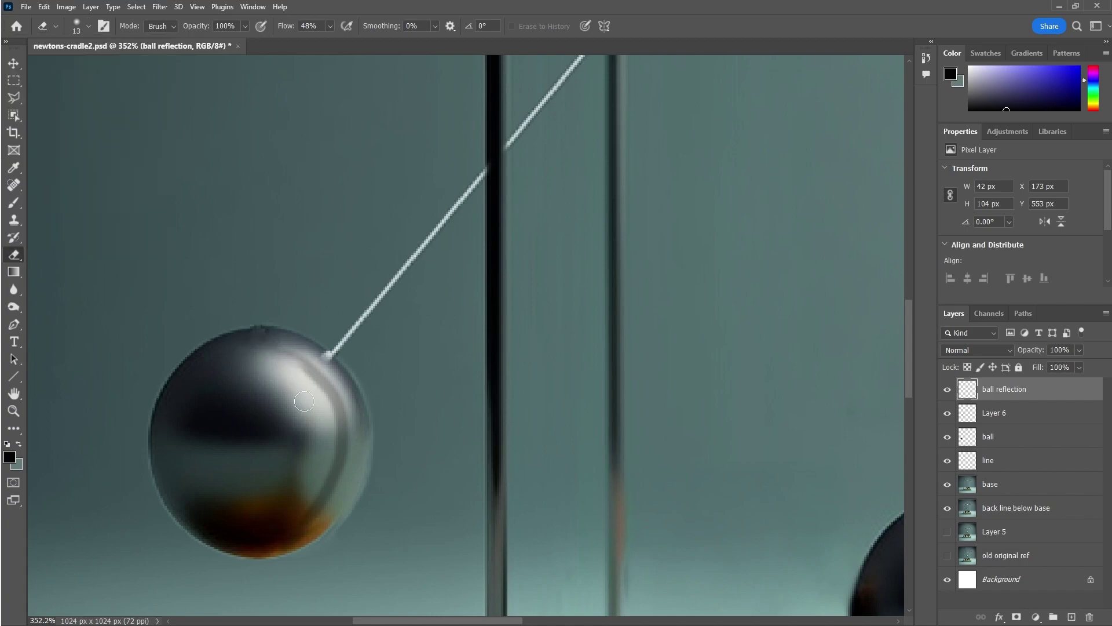
pyautogui.click(309, 522)
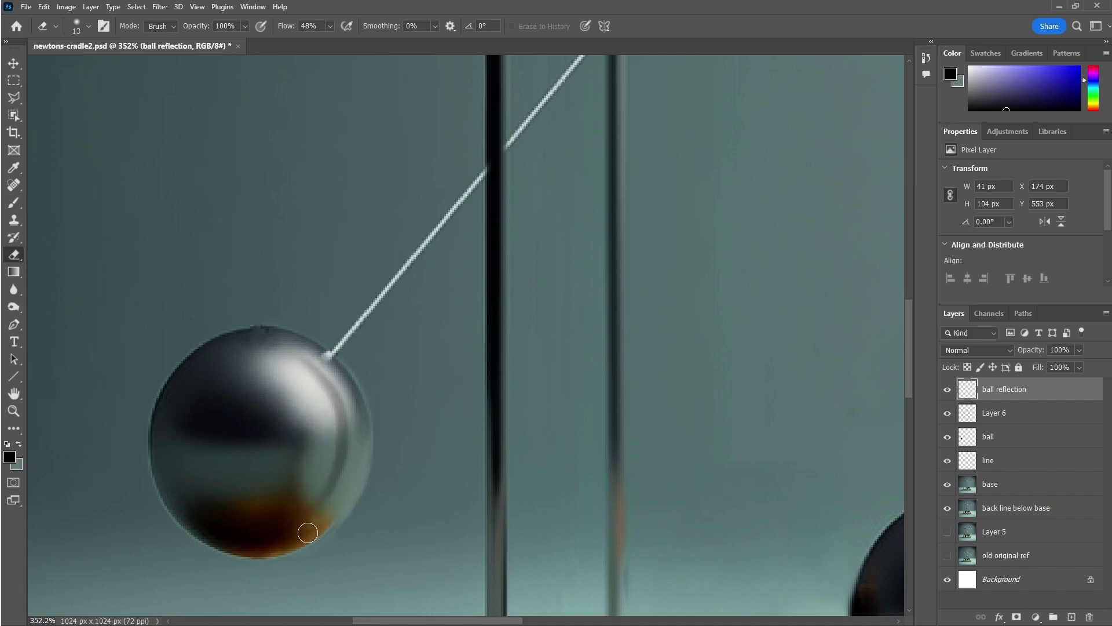
# Soften the curved reflection with a 21 px eraser at 27% opacity and adjust the ball reflection layer's opacity.
pyautogui.keyDown('alt'); pyautogui.rightClick(287, 354); pyautogui.keyUp('alt')
pyautogui.moveTo(315, 398); pyautogui.dragTo(322, 409)
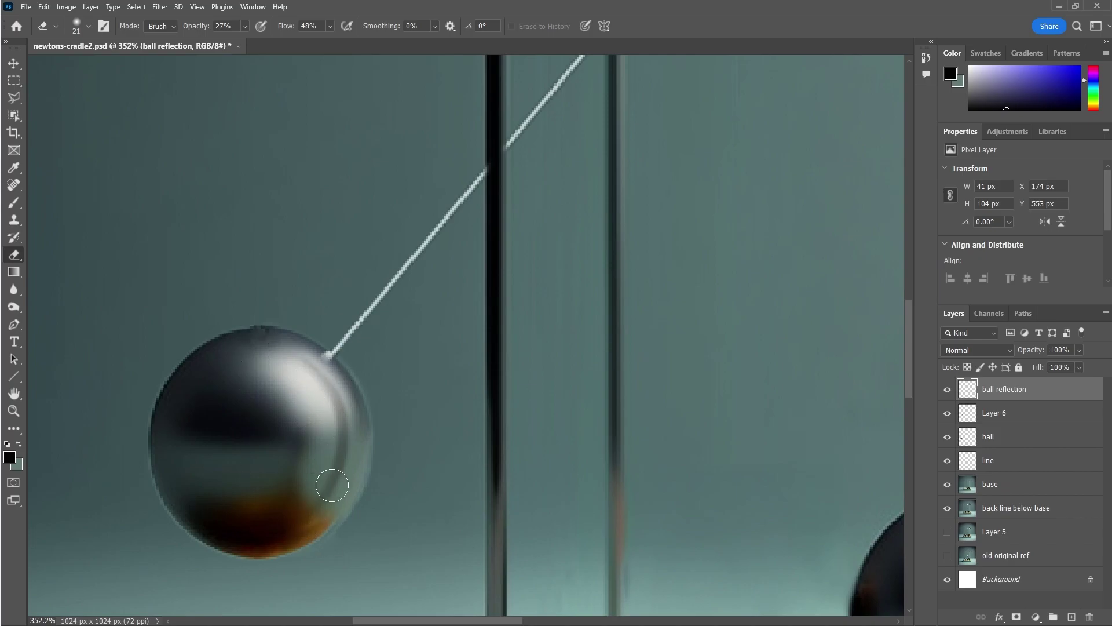
pyautogui.scroll(-5, 509, 457)
pyautogui.scroll(3, 728, 441)
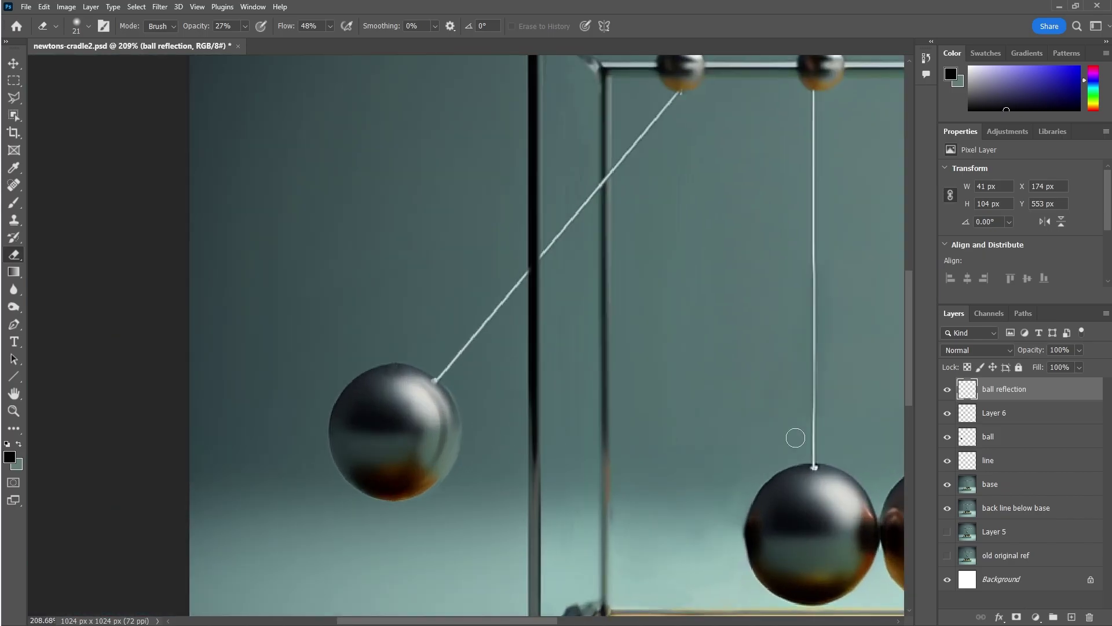
pyautogui.click(1078, 350)
pyautogui.moveTo(1081, 364); pyautogui.dragTo(1059, 371)
# In Discord, review the further grids and upscales for the "newton's cradle metal minimal" and "newton's cradle minimal" prompts.
pyautogui.scroll(-5, 651, 377)
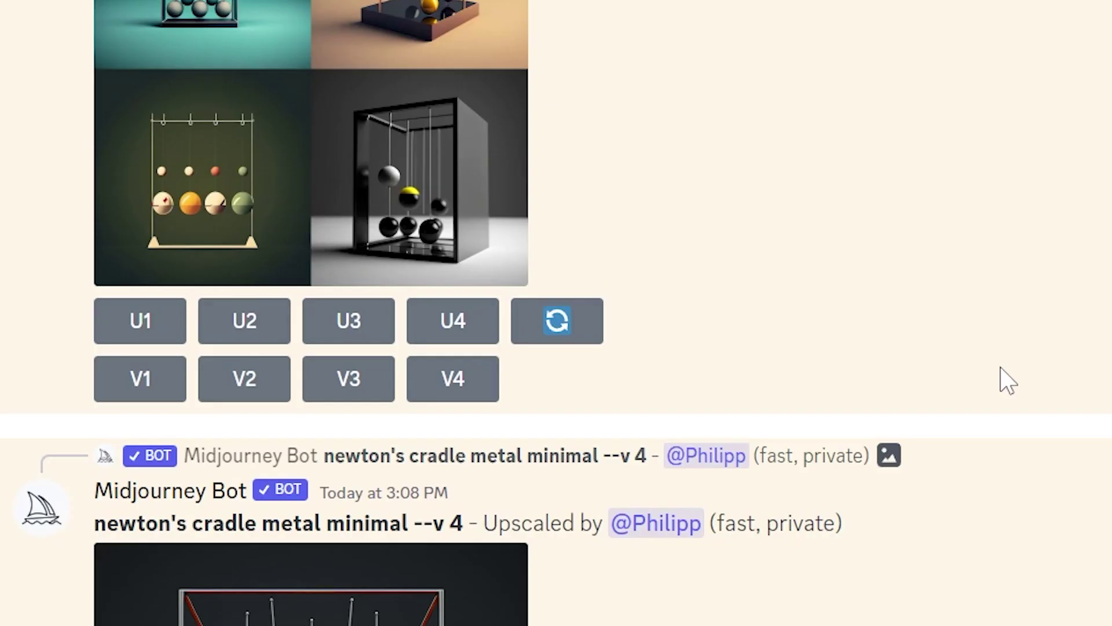
pyautogui.scroll(-5, 1000, 367)
pyautogui.scroll(-5, 1000, 367)
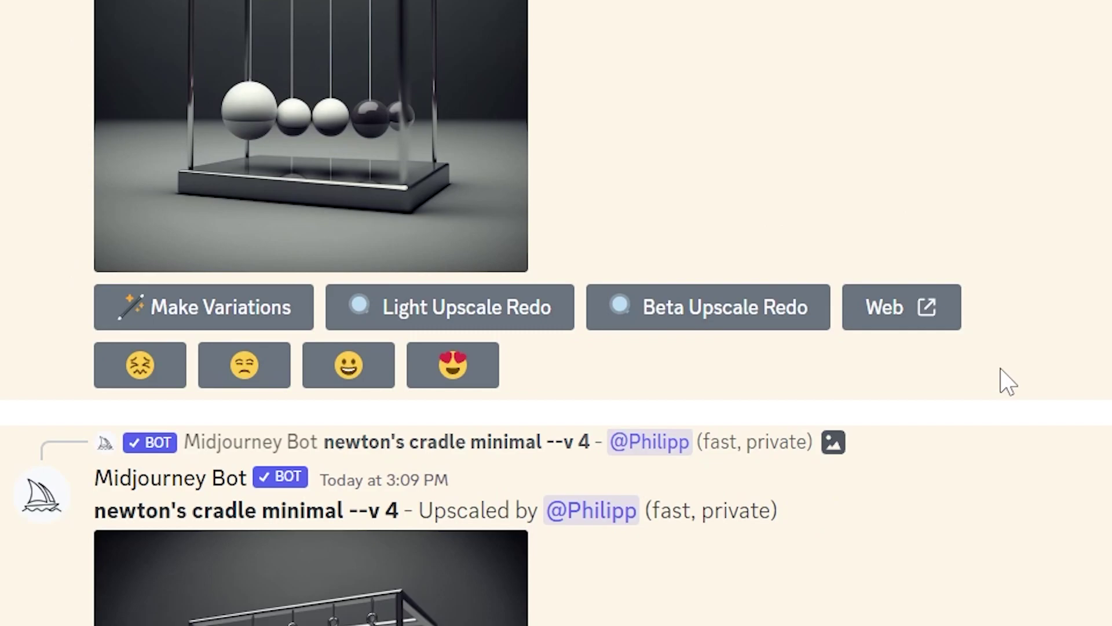
pyautogui.scroll(-5, 1000, 367)
pyautogui.scroll(-10, 1000, 377)
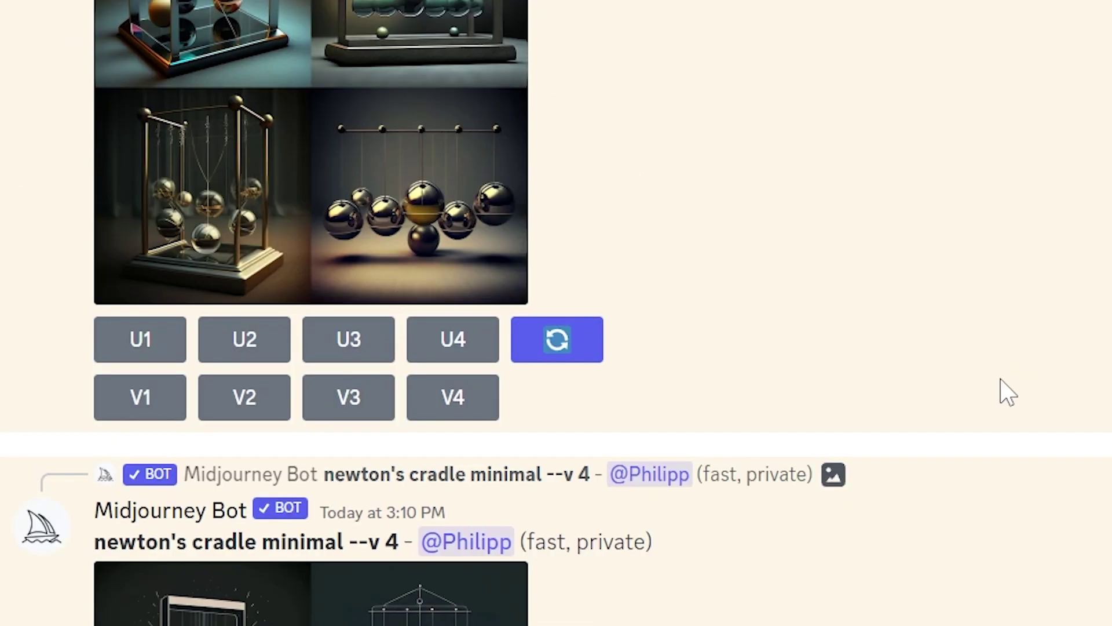
pyautogui.scroll(-10, 1000, 377)
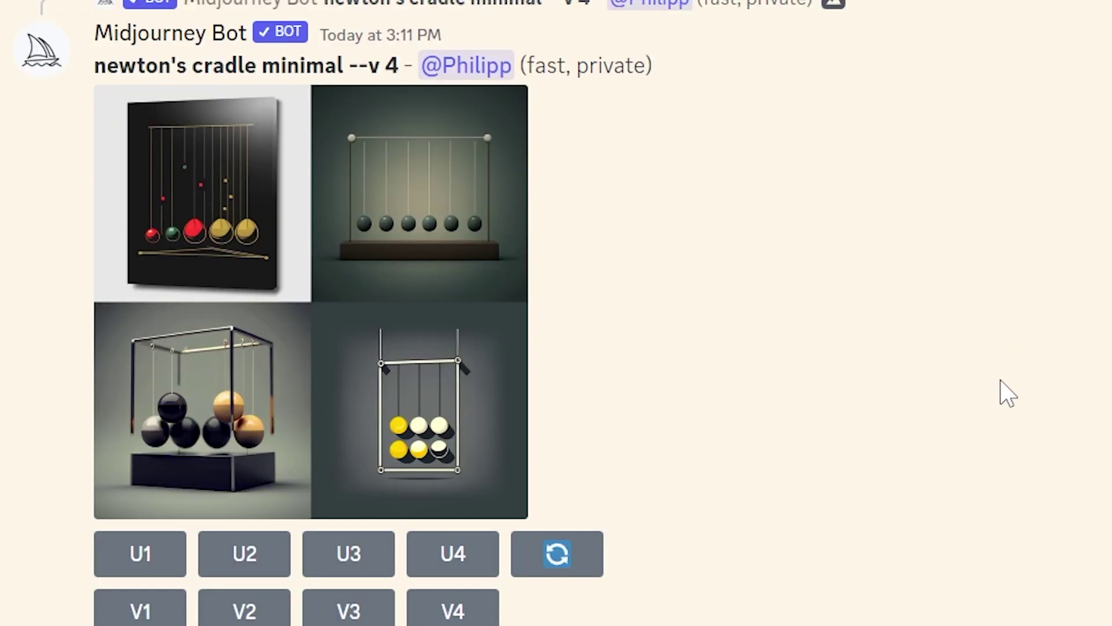
pyautogui.scroll(-5, 1000, 381)
pyautogui.scroll(-5, 1000, 381)
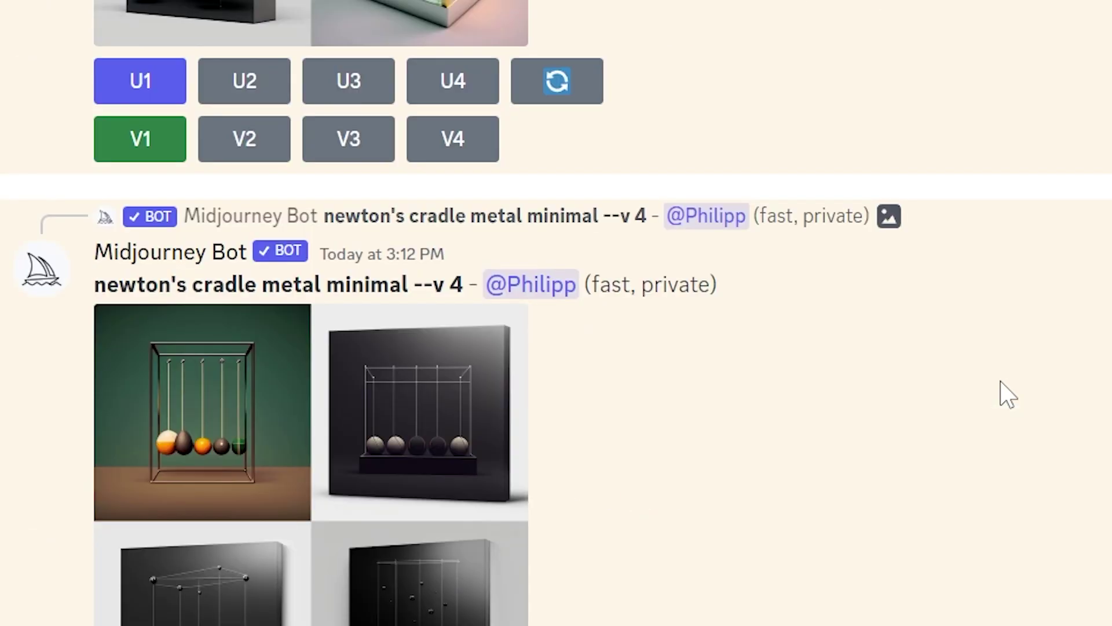
pyautogui.scroll(-10, 1000, 381)
pyautogui.scroll(-10, 1000, 384)
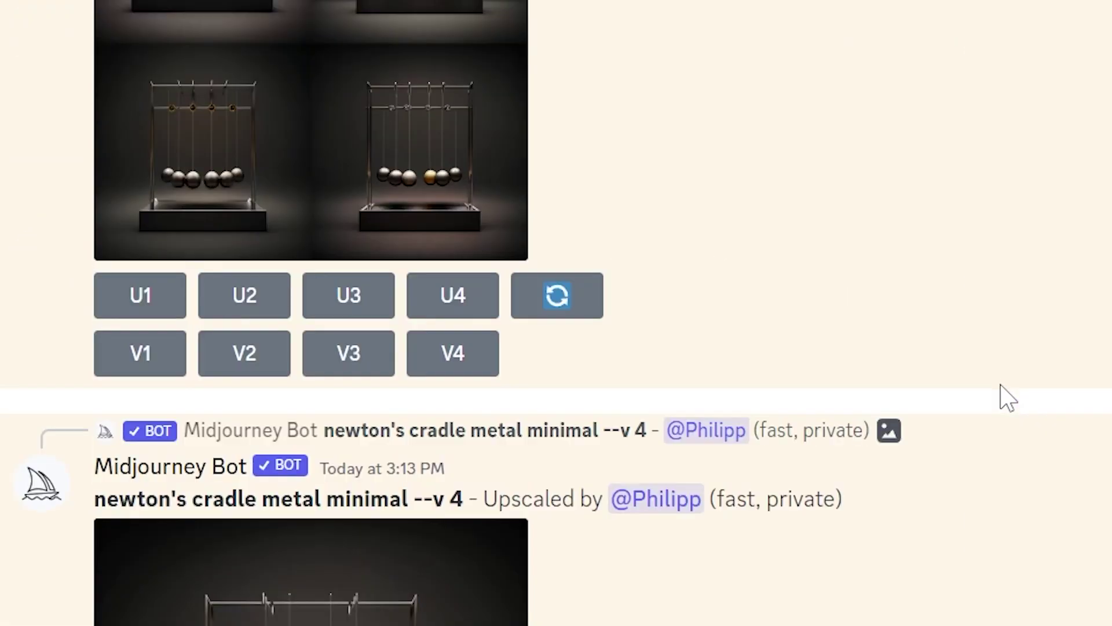
pyautogui.scroll(-15, 1007, 391)
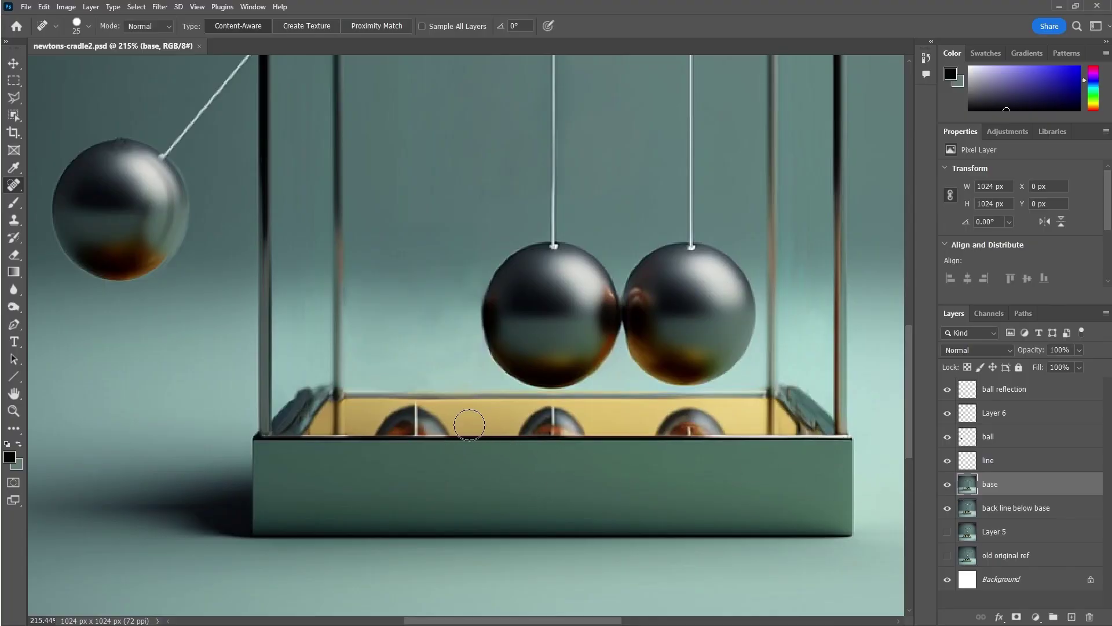
pyautogui.moveTo(473, 422); pyautogui.dragTo(381, 419)
pyautogui.hotkey('ctrl', 'z')
pyautogui.moveTo(460, 417); pyautogui.dragTo(436, 419)
pyautogui.moveTo(455, 413)
pyautogui.mouseDown()
pyautogui.moveTo(391, 414)
pyautogui.moveTo(431, 408)
pyautogui.mouseUp()
pyautogui.hotkey('ctrl', 'z')
# In Photoshop, copy a 41 × 31 px plain yellow patch from the base layer onto a new layer and stretch it to 123 px wide over the left ball's reflection.
pyautogui.click(15, 82)
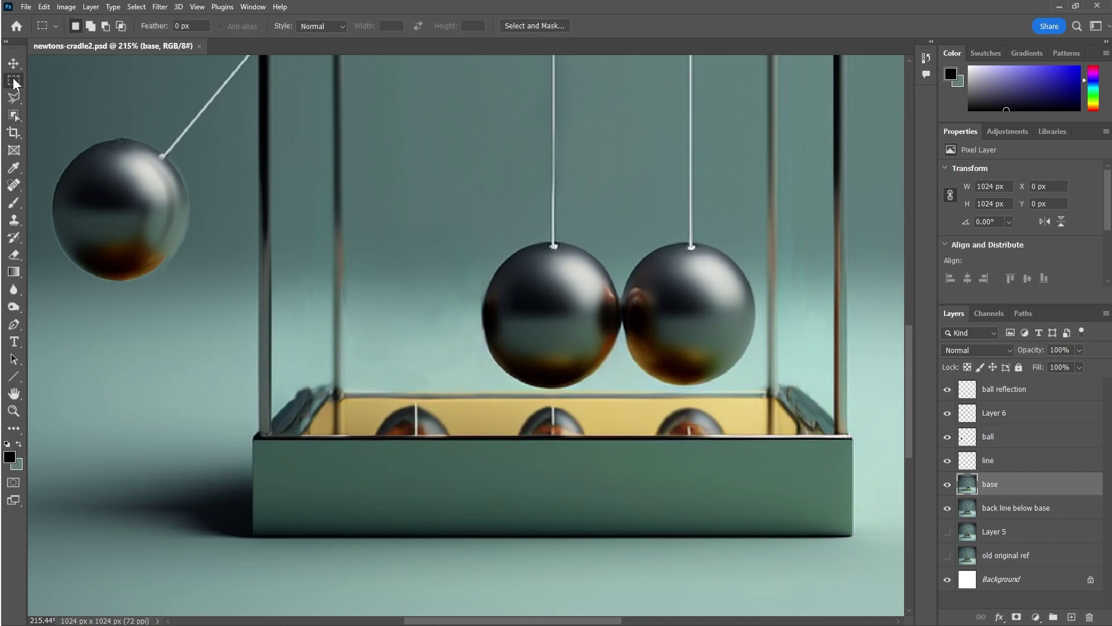
pyautogui.moveTo(465, 400); pyautogui.dragTo(511, 437)
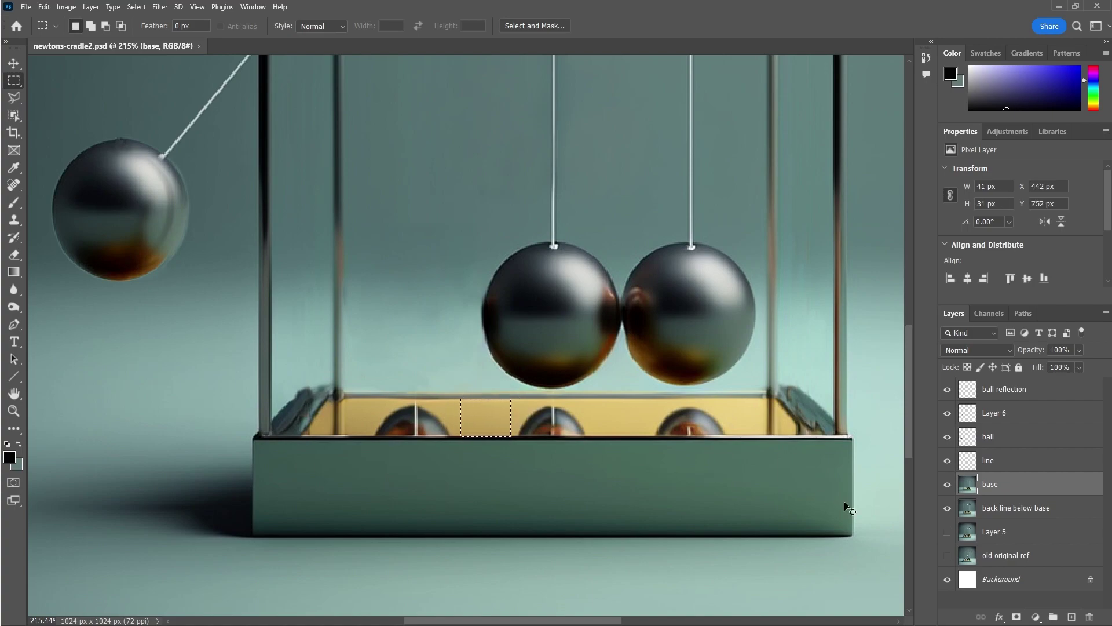
pyautogui.hotkey('ctrl', 'j')
pyautogui.hotkey('ctrl', 't')
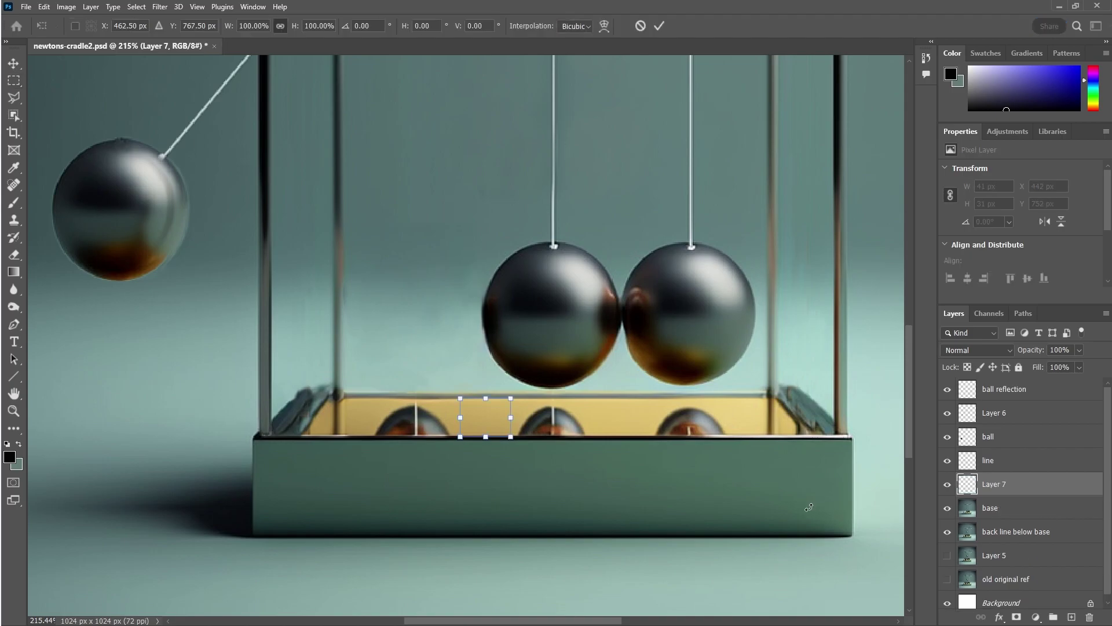
pyautogui.moveTo(462, 416); pyautogui.dragTo(358, 418)
pyautogui.press('Return')
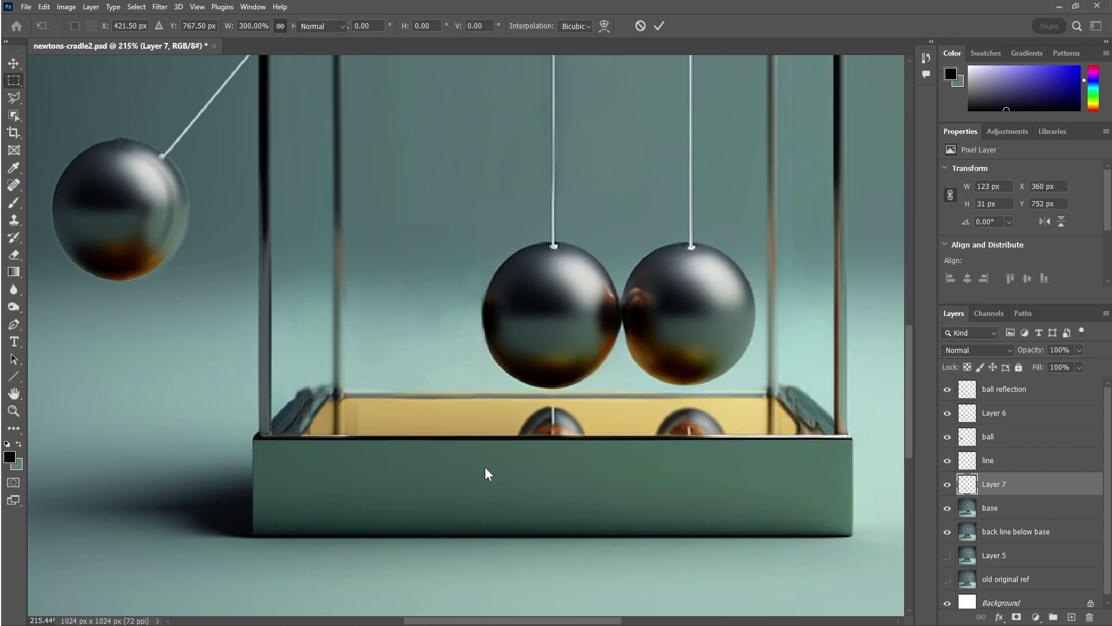
# Fade the stretched yellow patch's left end into the area beside the rear left post with the Eraser, and adjust the eraser's opacity.
pyautogui.scroll(5, 417, 425)
pyautogui.scroll(1, 339, 400)
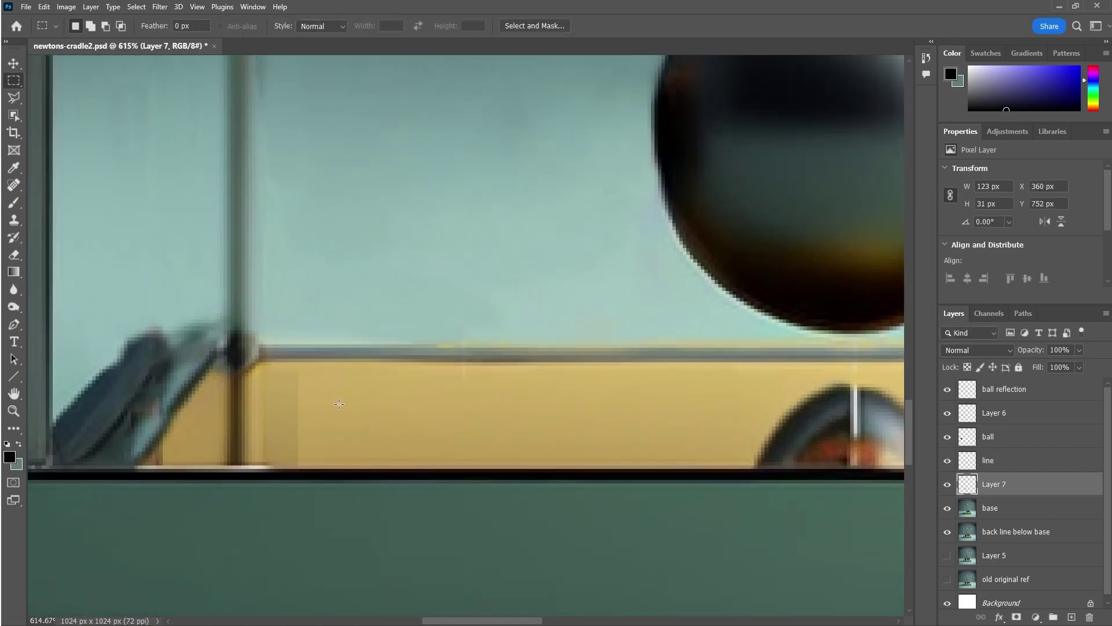
pyautogui.click(14, 256)
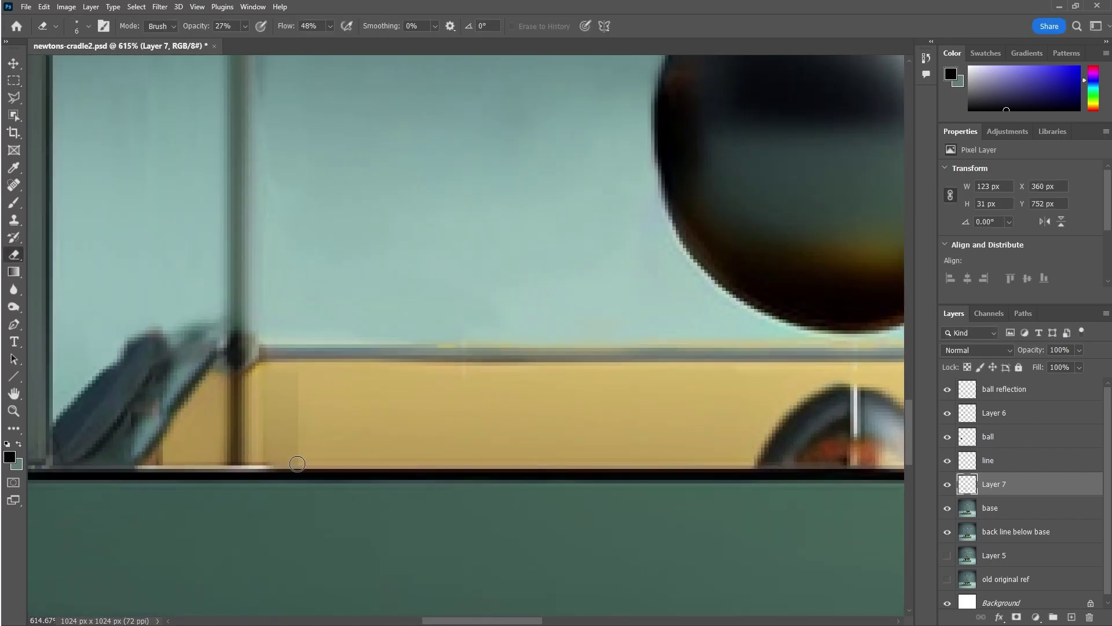
pyautogui.click(89, 27)
pyautogui.click(397, 348)
pyautogui.moveTo(297, 394); pyautogui.dragTo(377, 367)
pyautogui.scroll(-4, 335, 469)
pyautogui.click(245, 27)
pyautogui.moveTo(244, 39); pyautogui.dragTo(213, 40)
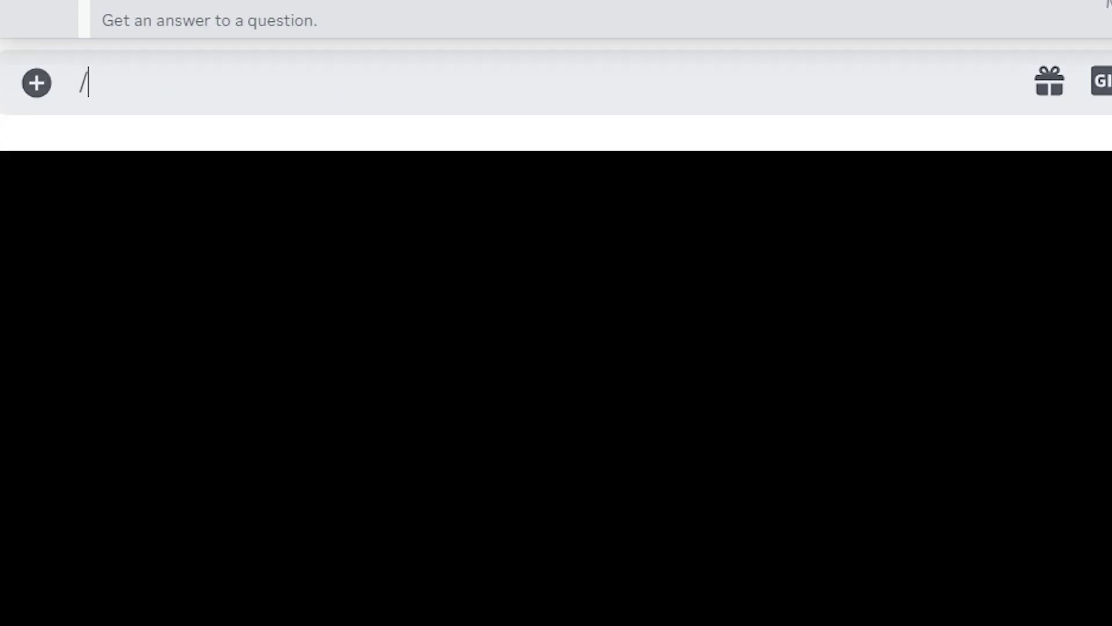
# In Discord, have Midjourney generate images for the prompt "fear face metal ball".
pyautogui.write('fear f')
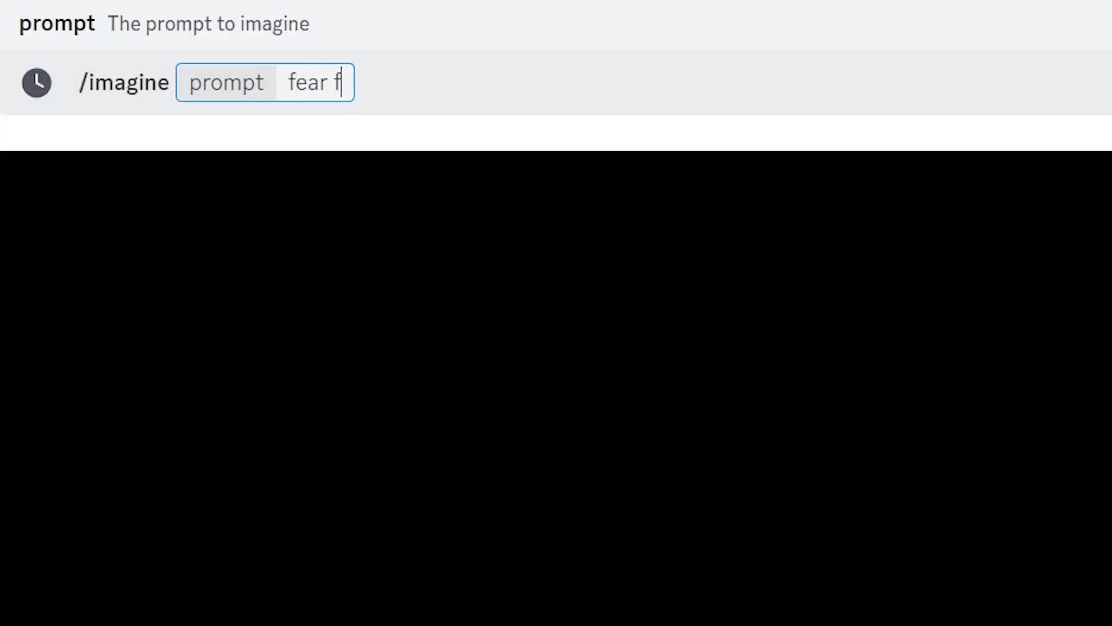
pyautogui.write('ace metal ball')
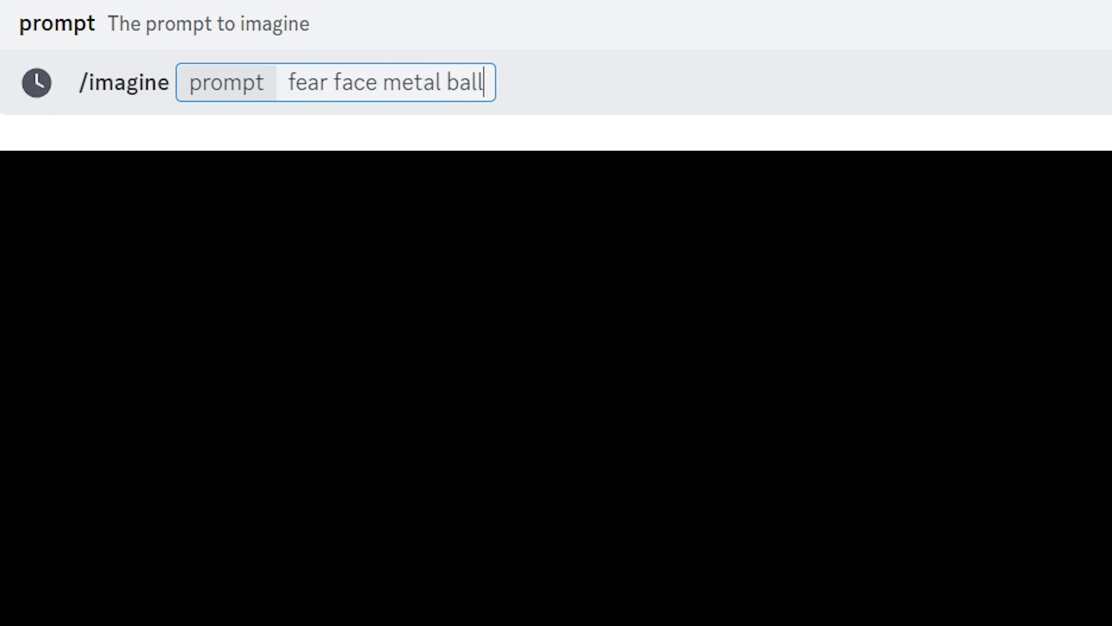
pyautogui.press('Return')
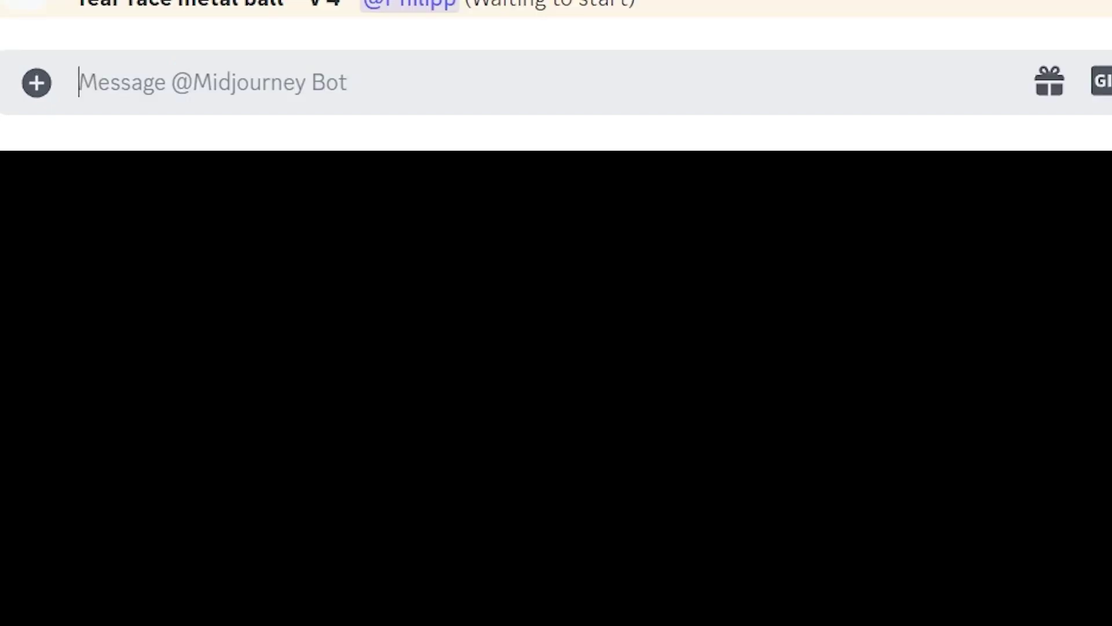
# Submit another Midjourney image prompt reading "fear face, worry, shock".
pyautogui.write('/imagine')
pyautogui.press('Tab')
pyautogui.write('f')
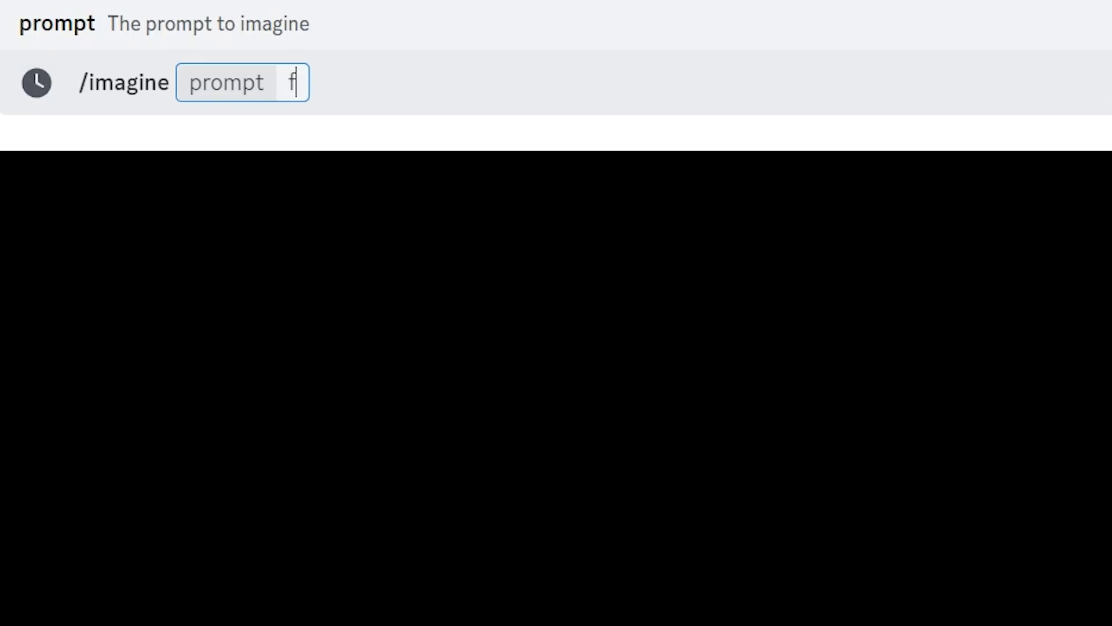
pyautogui.write('ear face, ')
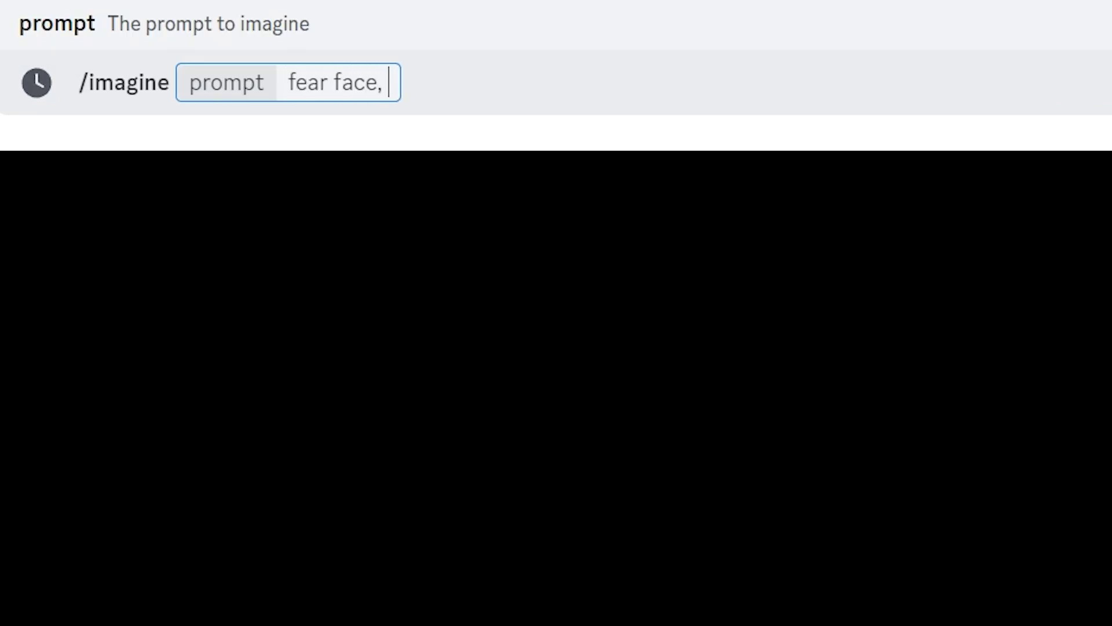
pyautogui.write('worry, shock')
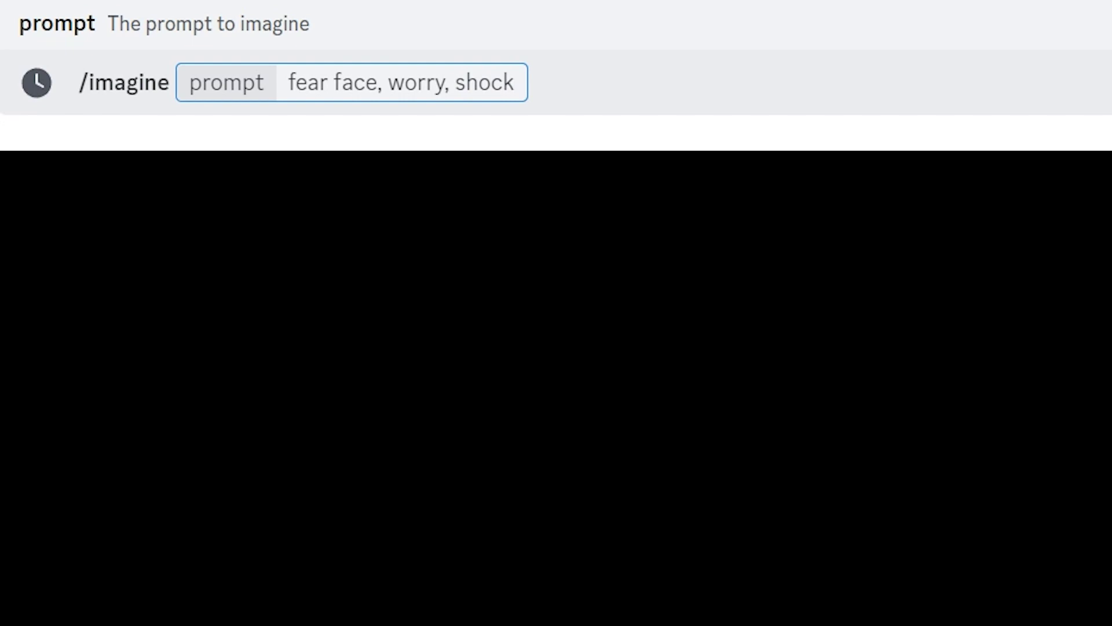
pyautogui.press('Return')
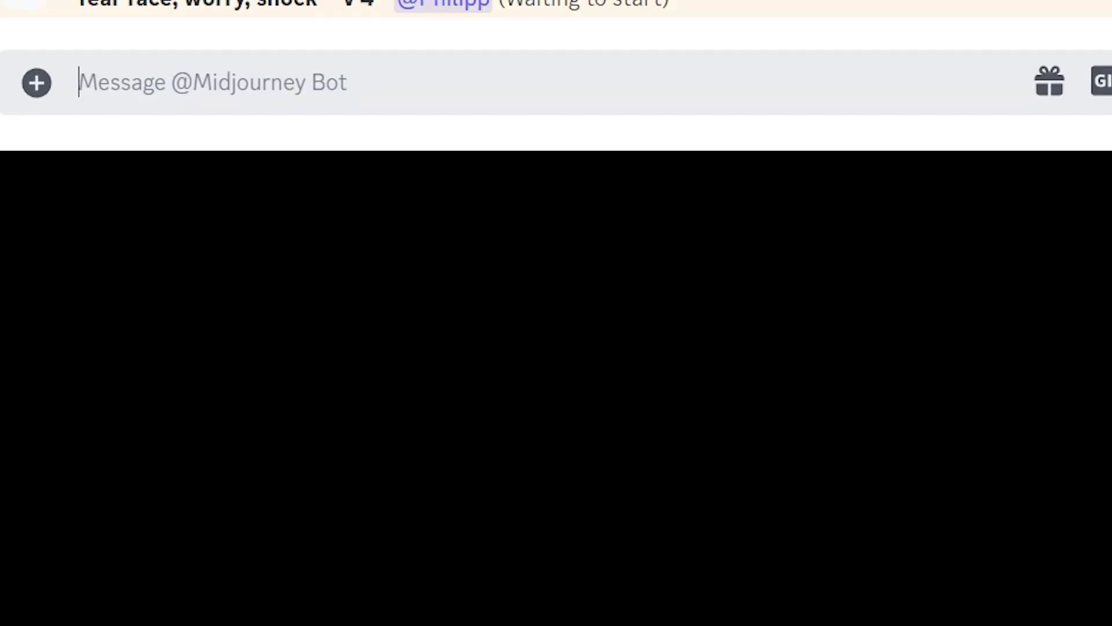
# Submit the image prompt "onion fear face, villagers" and review the grids for "fear face metal ball", "fear face ball" and "afraid face".
pyautogui.write('/imagine prompt onion fear face, villagers')
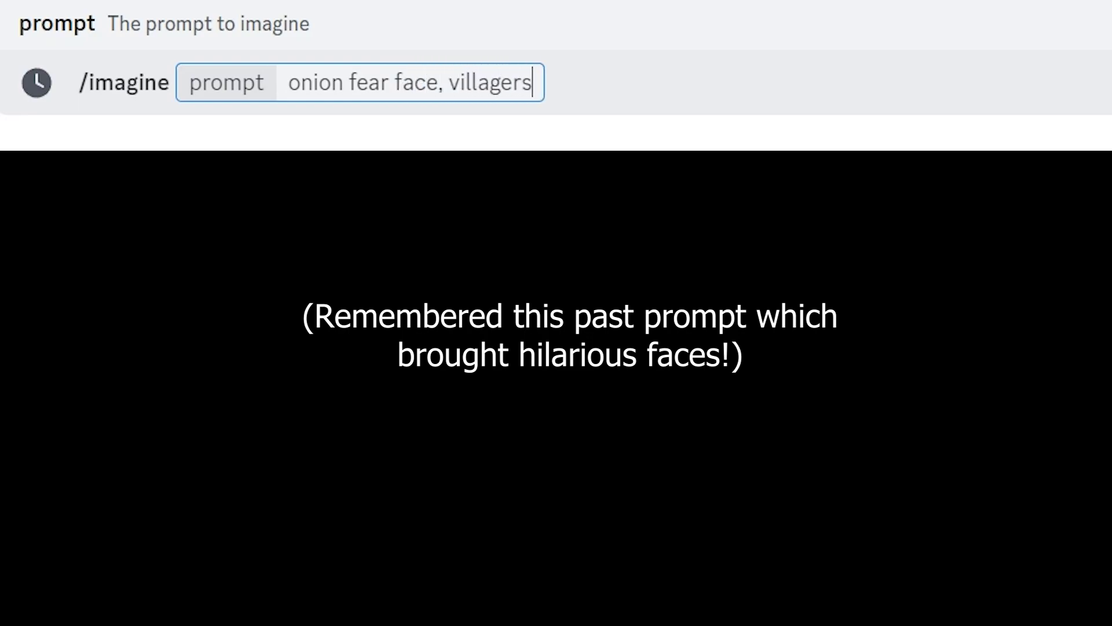
pyautogui.press('Return')
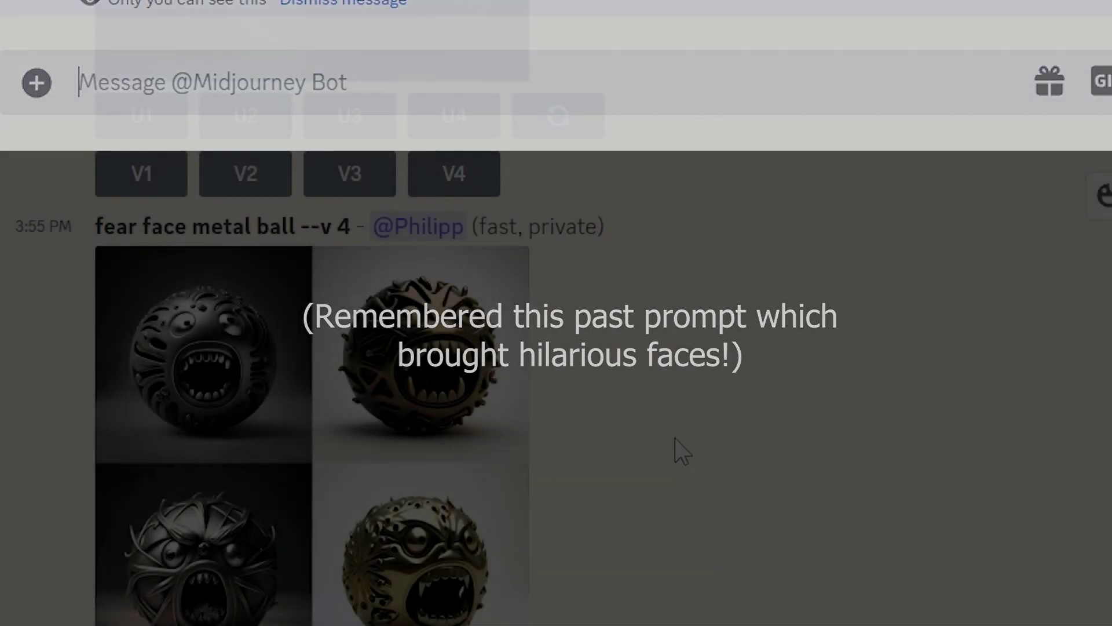
pyautogui.scroll(10, 683, 579)
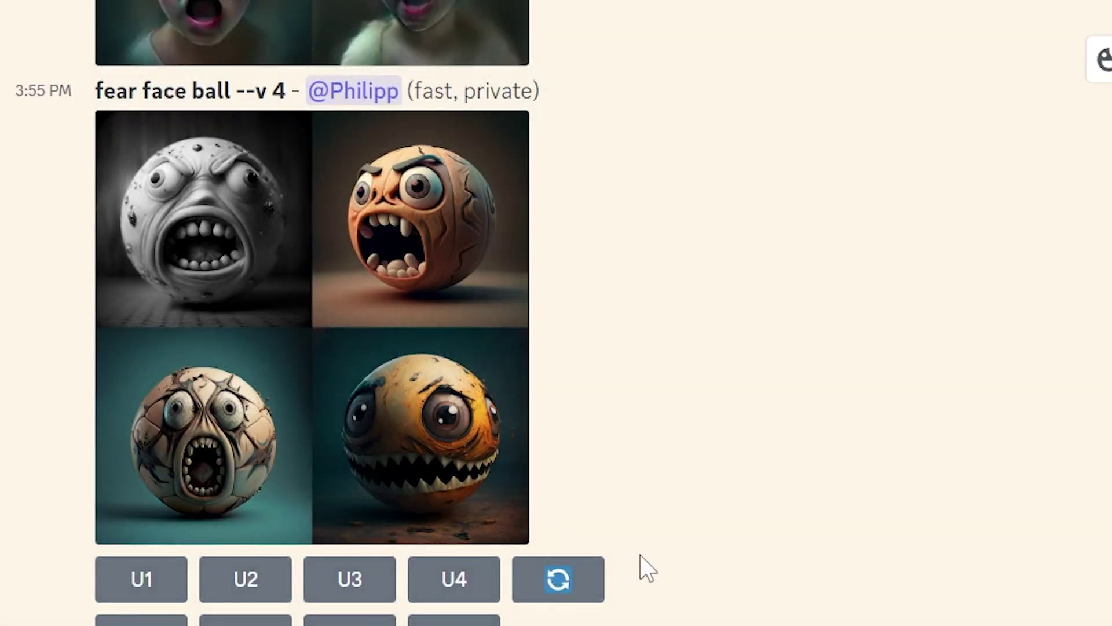
pyautogui.scroll(15, 640, 554)
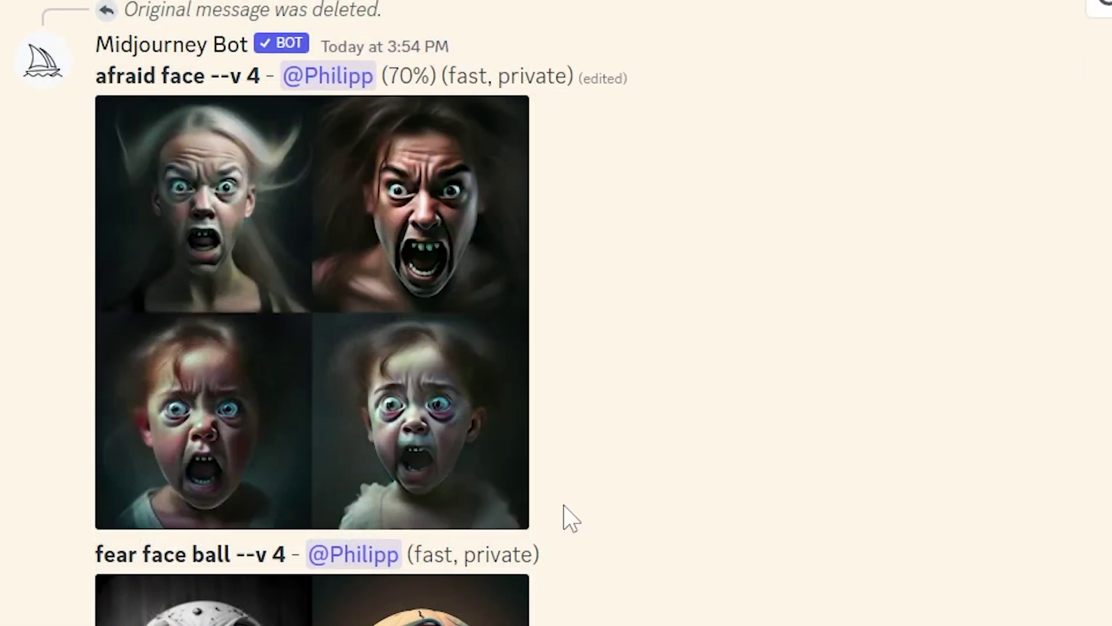
pyautogui.scroll(4, 564, 507)
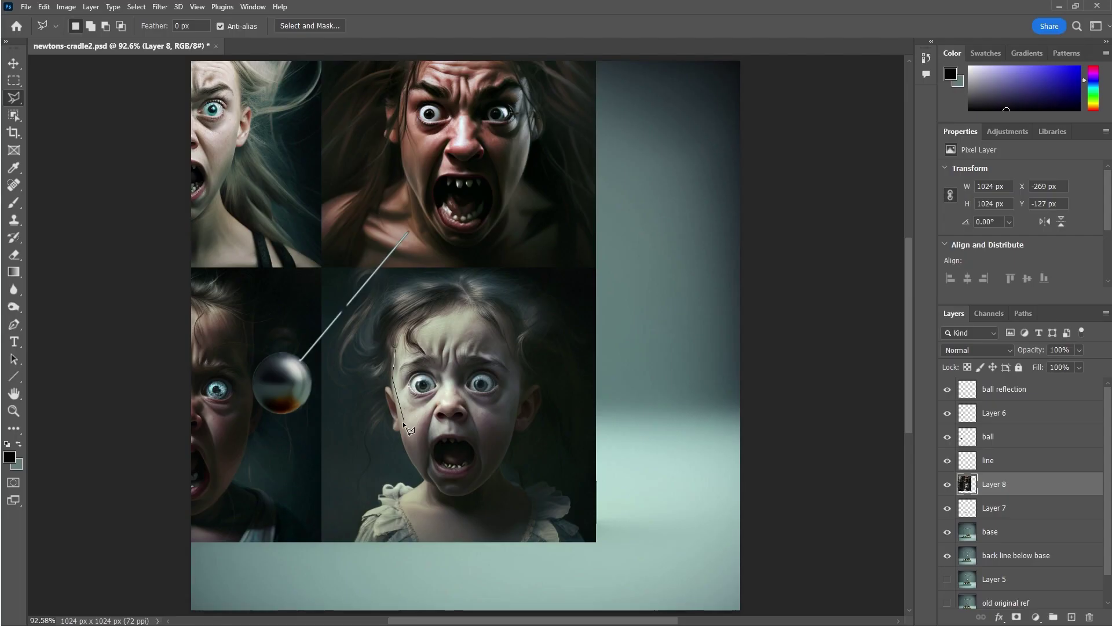
# In Photoshop, outline the screaming child's face in the grid's lower-right image with the Polygonal Lasso, cut it and paste it in place on a new layer.
pyautogui.click(421, 465)
pyautogui.click(448, 487)
pyautogui.click(475, 483)
pyautogui.click(508, 448)
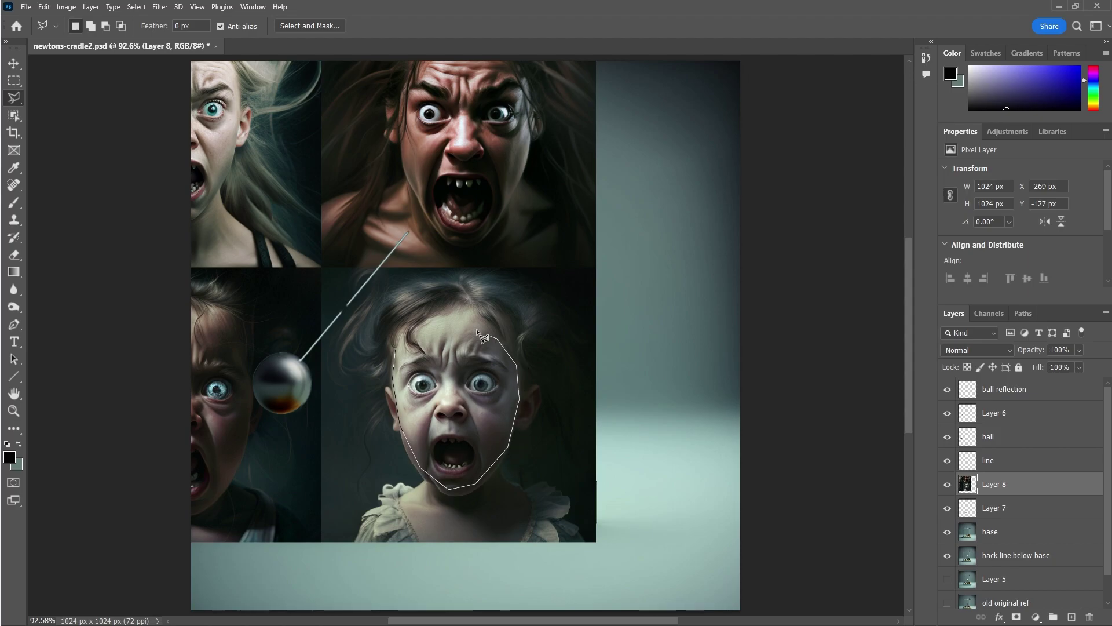
pyautogui.click(395, 352)
pyautogui.press('Delete')
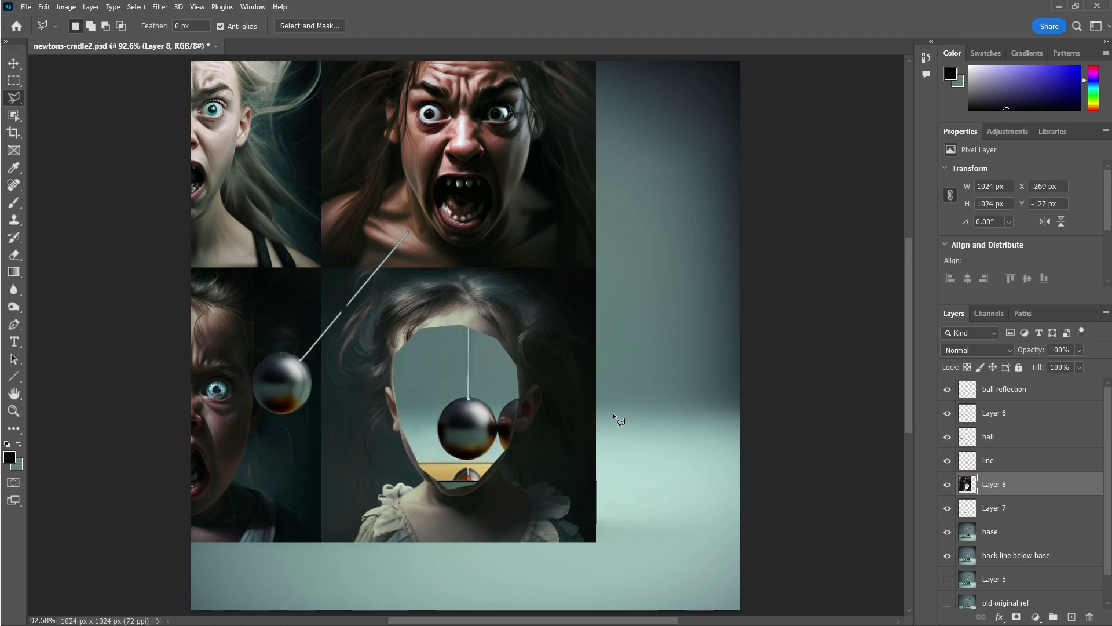
pyautogui.hotkey('ctrl', 'shift', 'v')
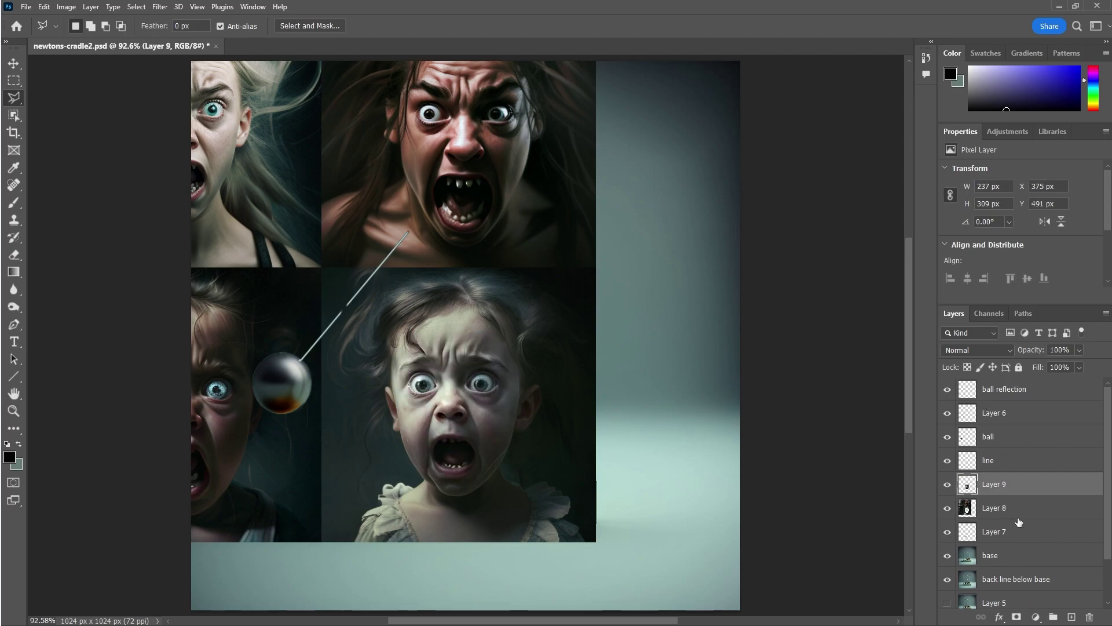
# Remove the source grid layer and scale down the cut-out face, raising its layer above the ball reflection layer.
pyautogui.click(1018, 510)
pyautogui.click(1089, 617)
pyautogui.moveTo(1006, 486); pyautogui.dragTo(997, 384)
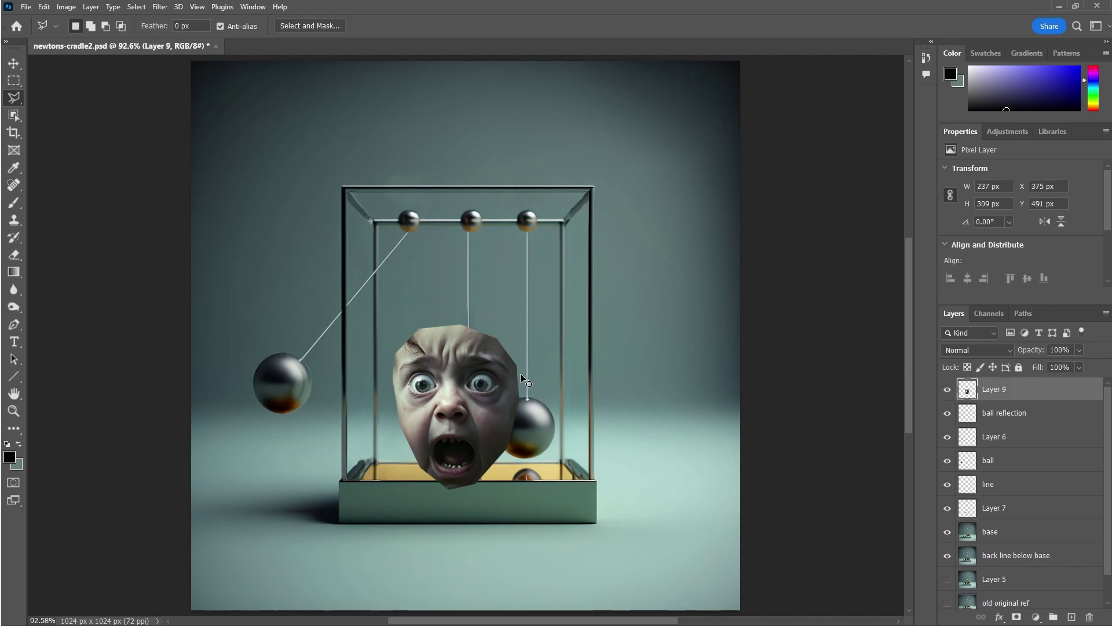
pyautogui.hotkey('ctrl', 't')
pyautogui.moveTo(393, 326); pyautogui.dragTo(534, 429)
# In Discord, review the grids for "giant metal ball worried face", "humanoid metal ball fear worry" and "giant onion fearful villagers".
pyautogui.scroll(5, 547, 445)
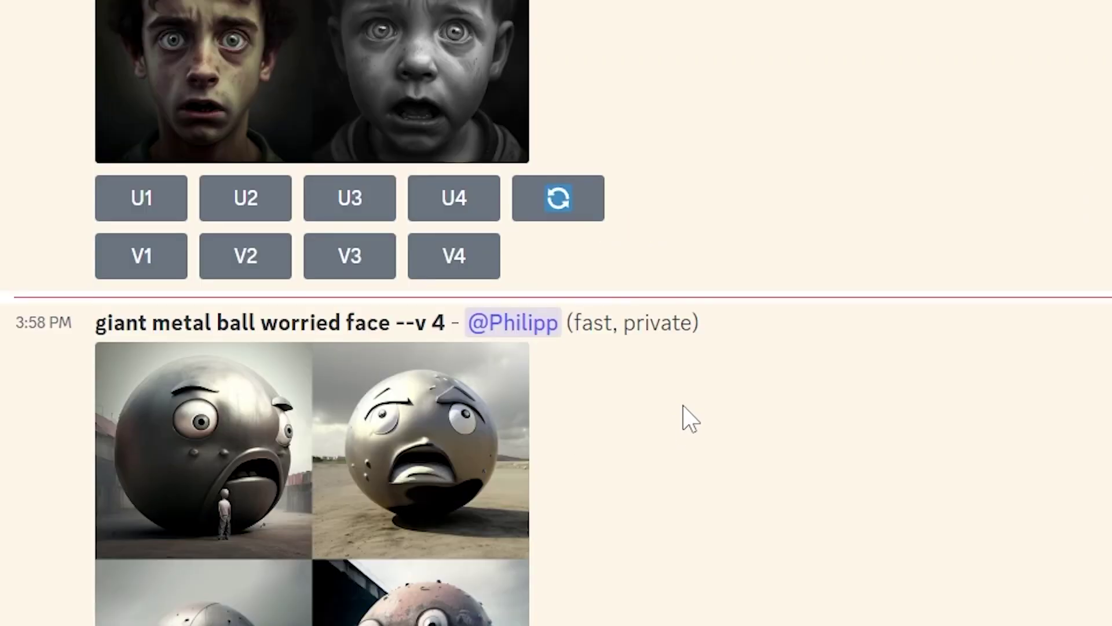
pyautogui.scroll(-10, 683, 408)
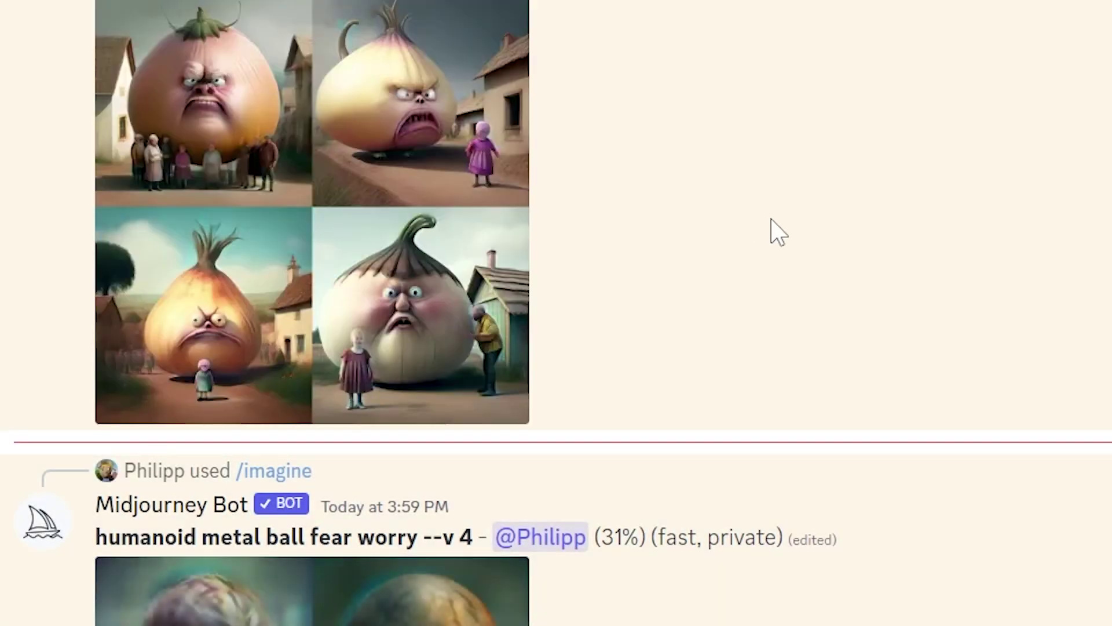
pyautogui.click(328, 316)
pyautogui.click(328, 606)
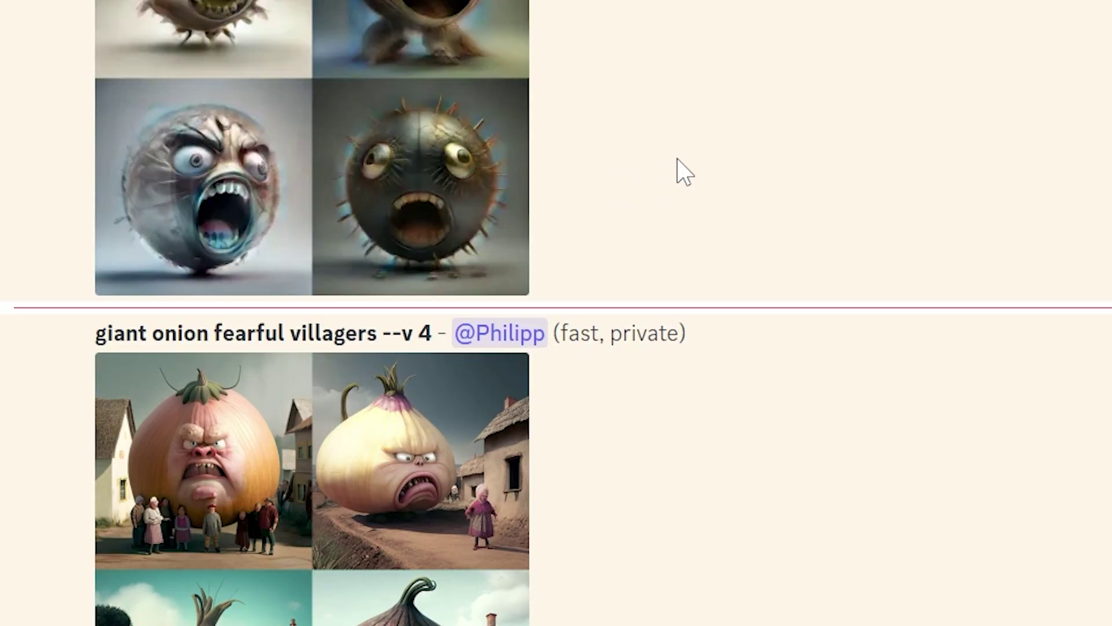
pyautogui.scroll(-5, 677, 158)
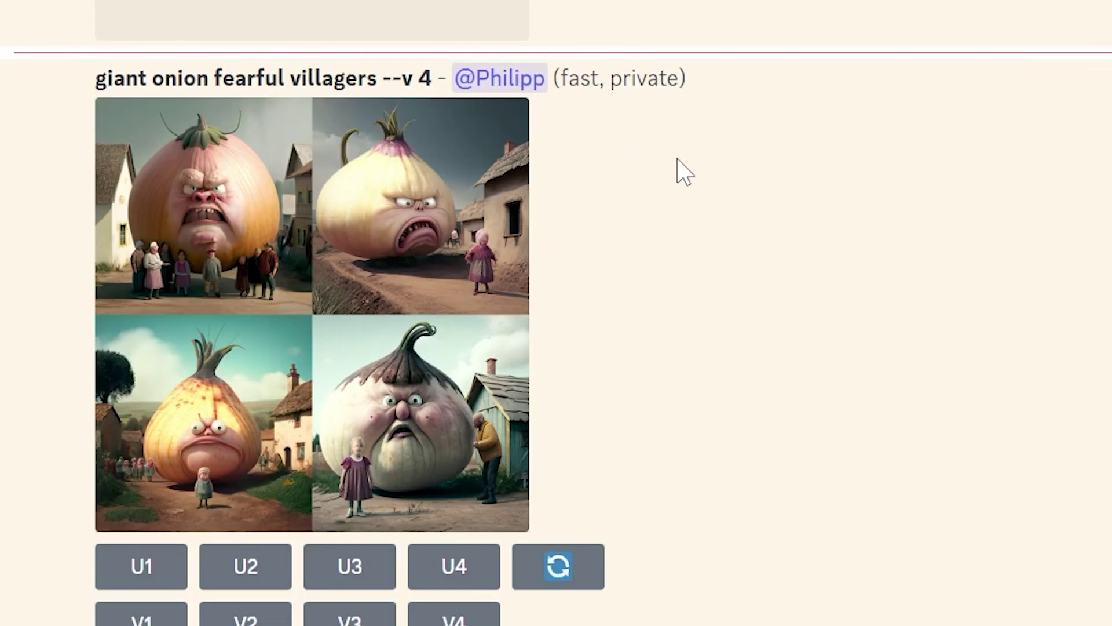
# Reroll the giant onion grids to generate more face candidates.
pyautogui.click(573, 566)
pyautogui.click(584, 442)
pyautogui.click(568, 124)
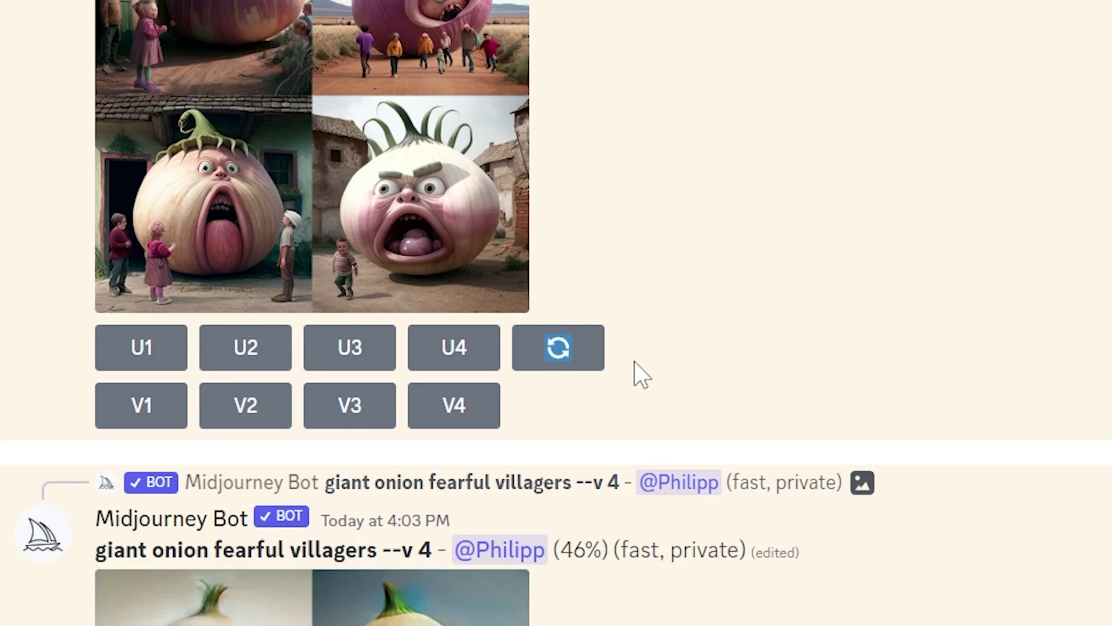
# Review the new giant onion grids, enlarge one for "giant onion fearful villagers" and reroll that prompt.
pyautogui.scroll(4, 673, 339)
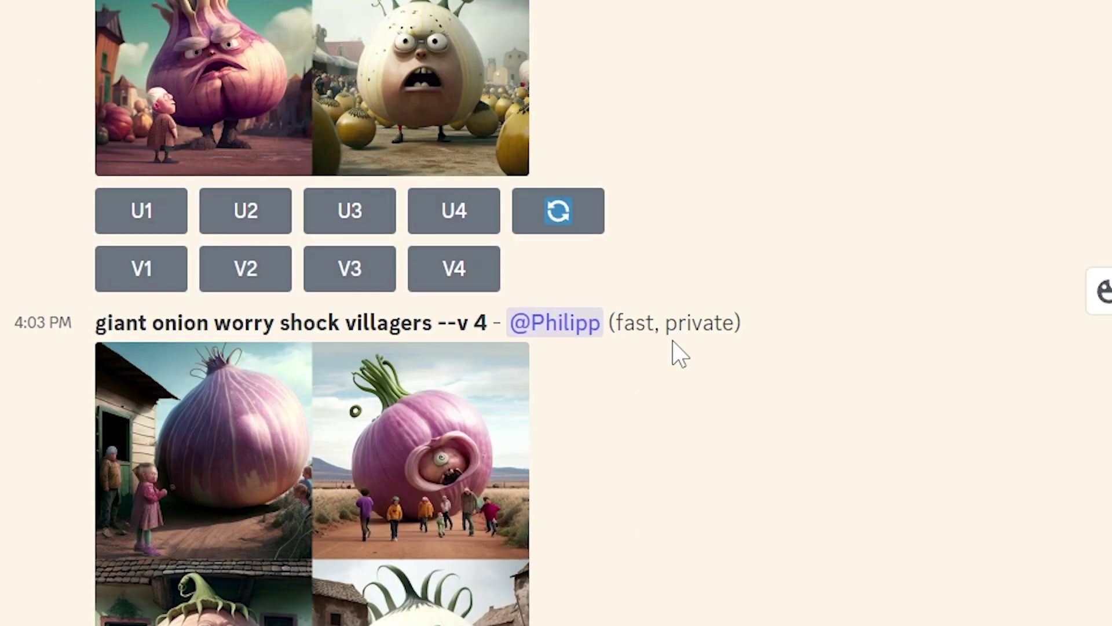
pyautogui.scroll(3, 673, 340)
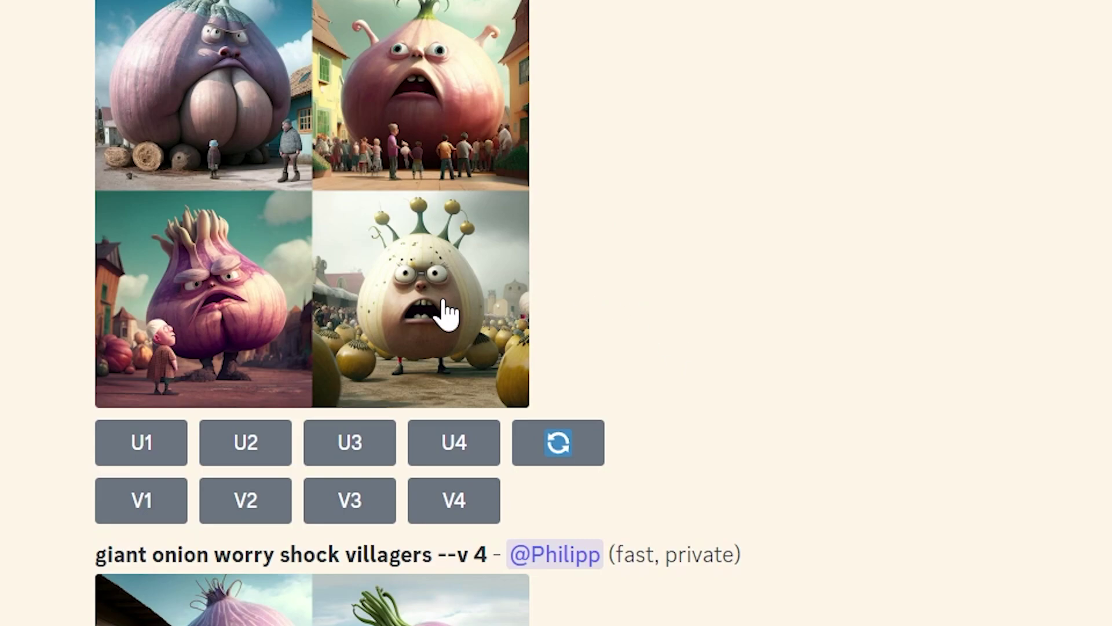
pyautogui.scroll(5, 670, 330)
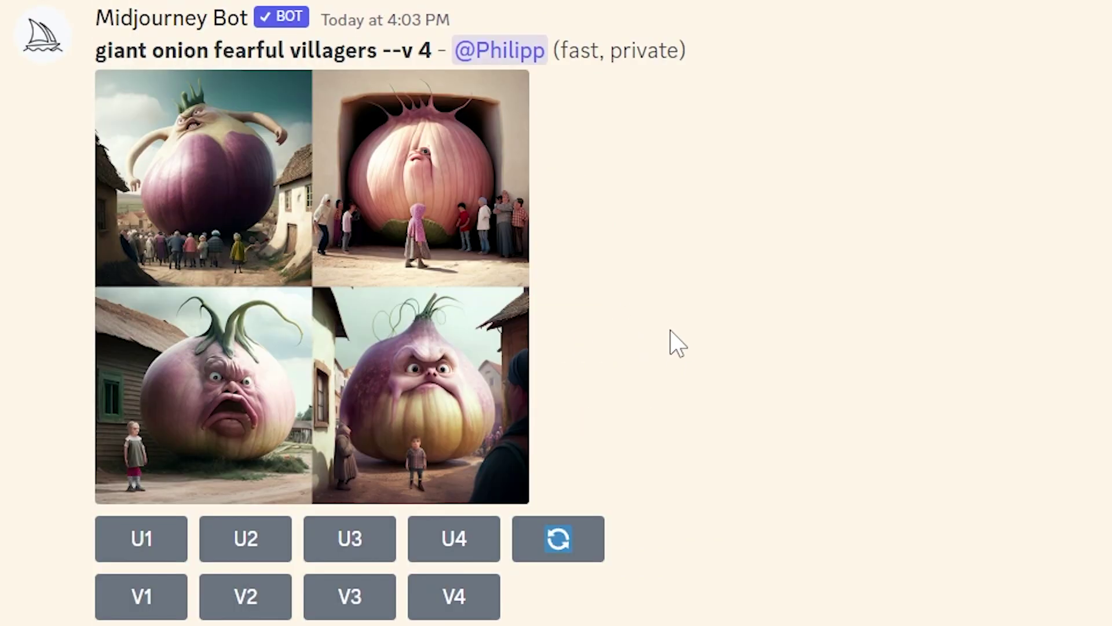
pyautogui.click(453, 380)
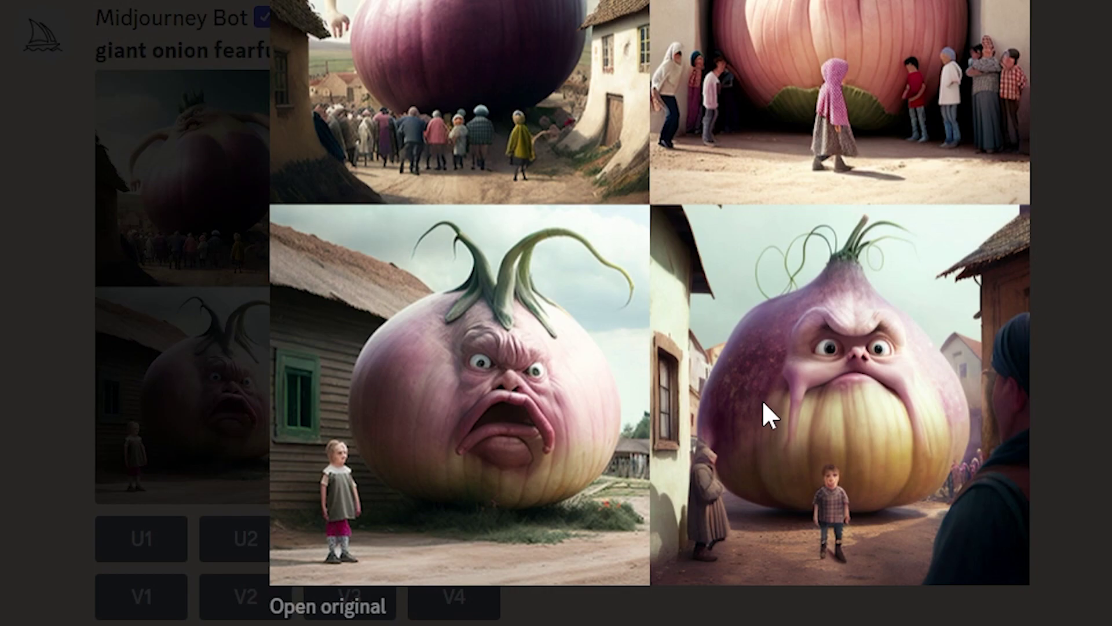
pyautogui.click(1104, 324)
pyautogui.click(582, 542)
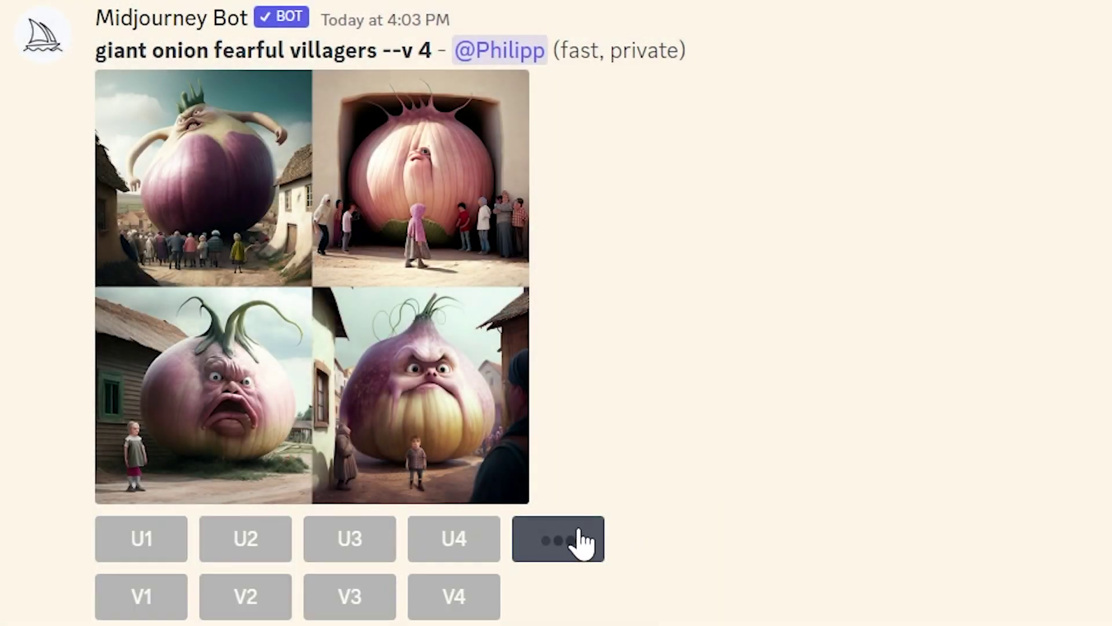
# Look through the rerolled onion grids, open the one with the green, pink-faced onion at original size and copy that image.
pyautogui.scroll(7, 739, 325)
pyautogui.scroll(-4, 637, 297)
pyautogui.scroll(4, 589, 293)
pyautogui.scroll(-7, 591, 312)
pyautogui.click(409, 185)
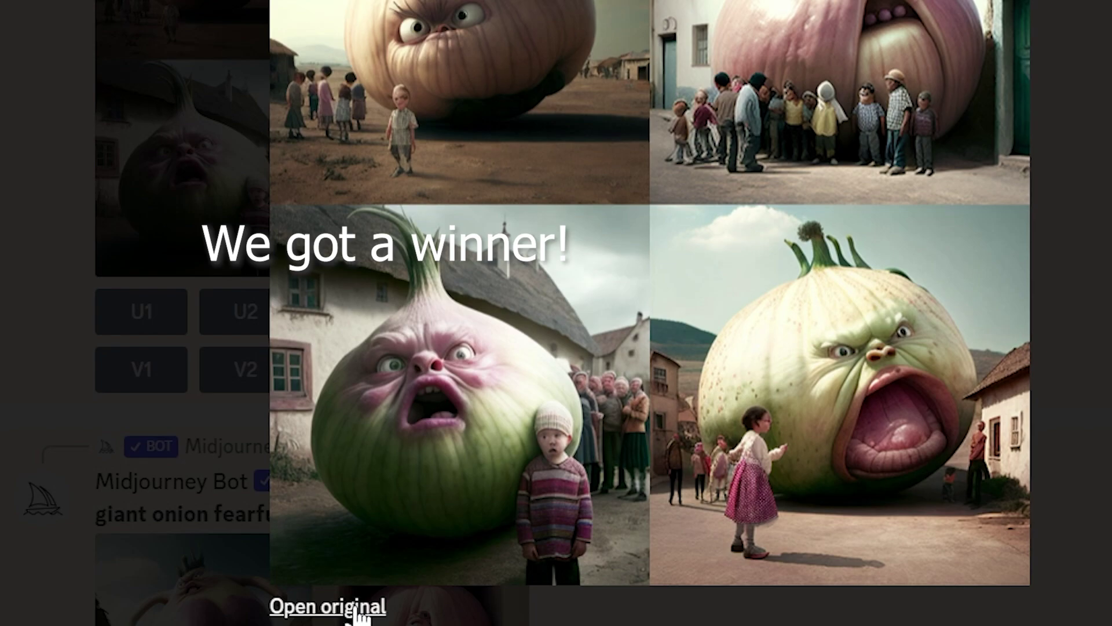
pyautogui.click(360, 607)
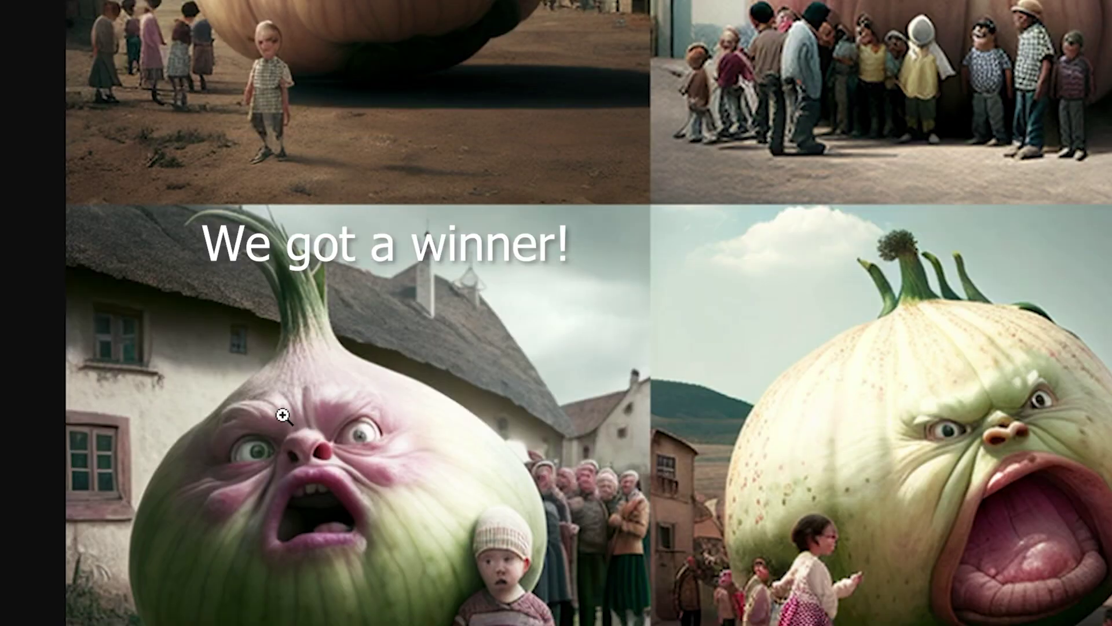
pyautogui.rightClick(286, 417)
pyautogui.click(371, 495)
# In Photoshop, cut the lower-left onion's face with a 215 × 205 px elliptical selection, delete the pasted grid layer and paste the face.
pyautogui.moveTo(320, 406); pyautogui.dragTo(444, 525)
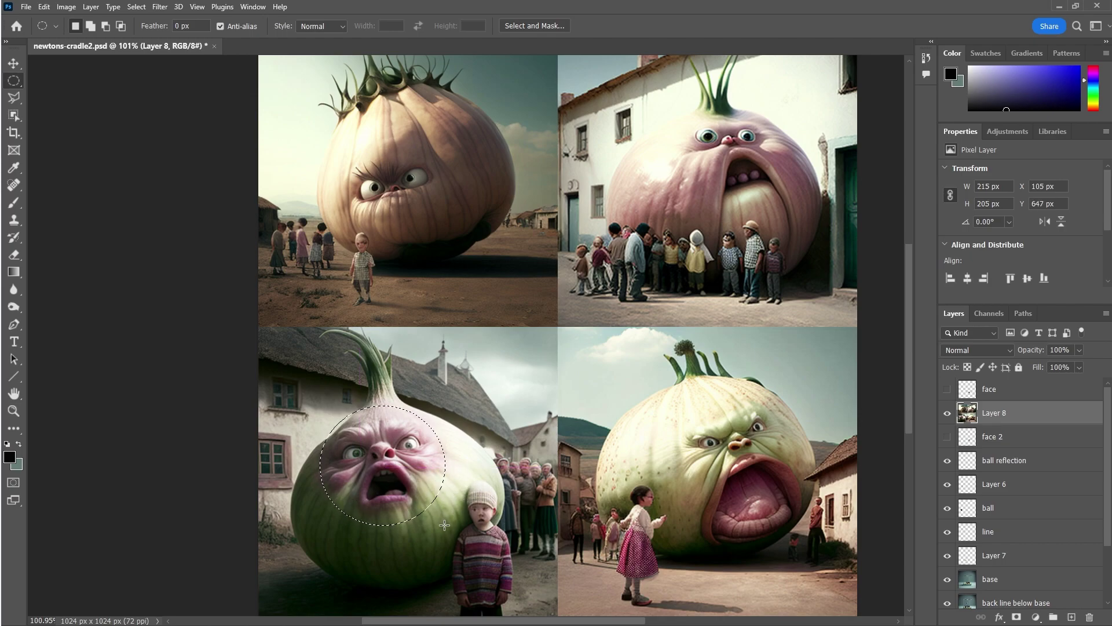
pyautogui.hotkey('ctrl', 'x')
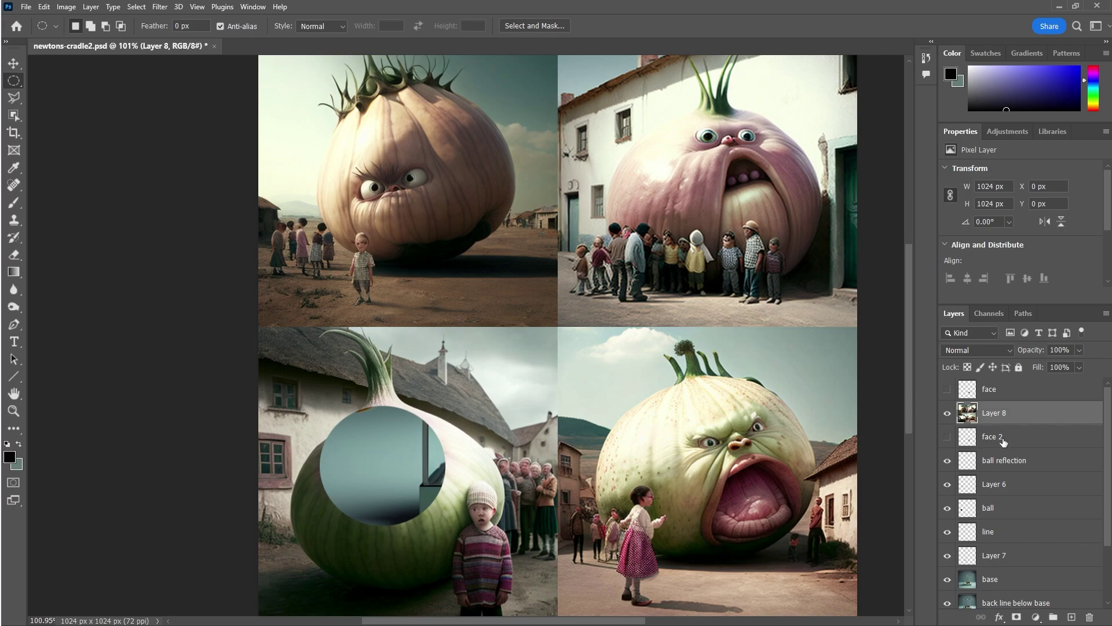
pyautogui.click(1089, 617)
pyautogui.hotkey('ctrl', 'v')
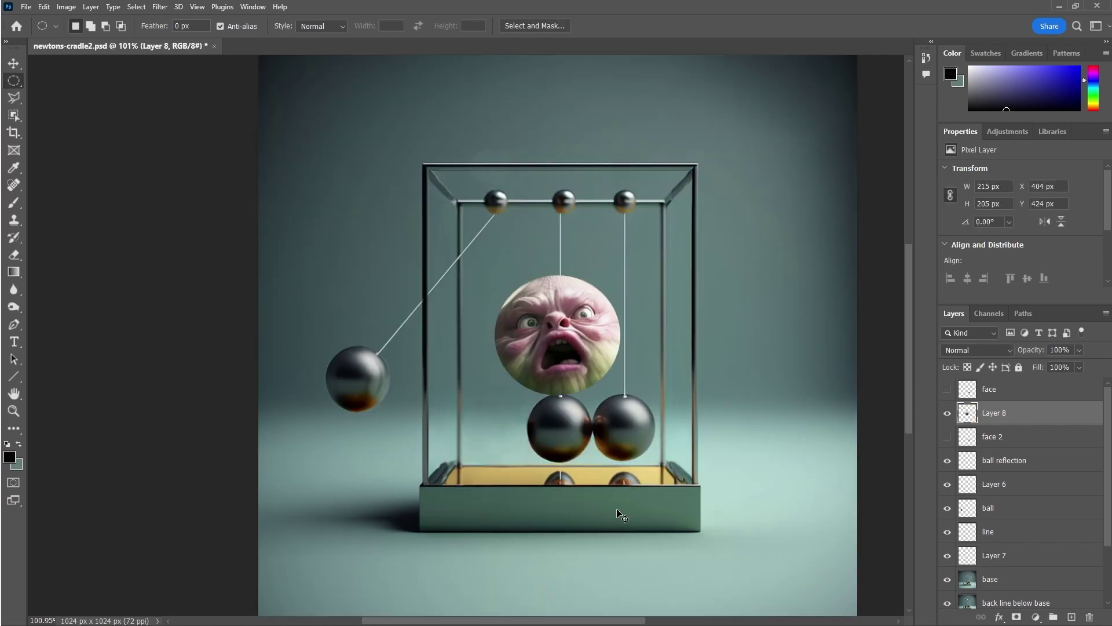
# Move the pasted face to X 436 px, Y 428 px and shift its hue towards purple with Hue/Saturation.
pyautogui.click(14, 65)
pyautogui.moveTo(580, 318)
pyautogui.mouseDown()
pyautogui.moveTo(610, 320)
pyautogui.moveTo(599, 320)
pyautogui.mouseUp()
pyautogui.click(119, 7)
pyautogui.moveTo(91, 8)
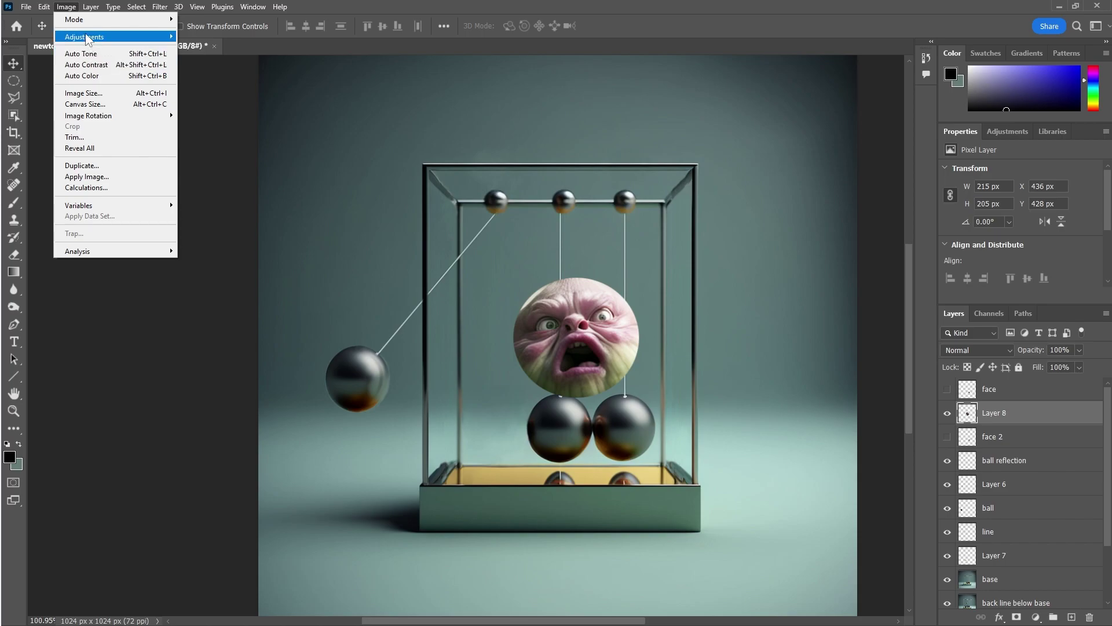
pyautogui.moveTo(93, 36)
pyautogui.click(238, 95)
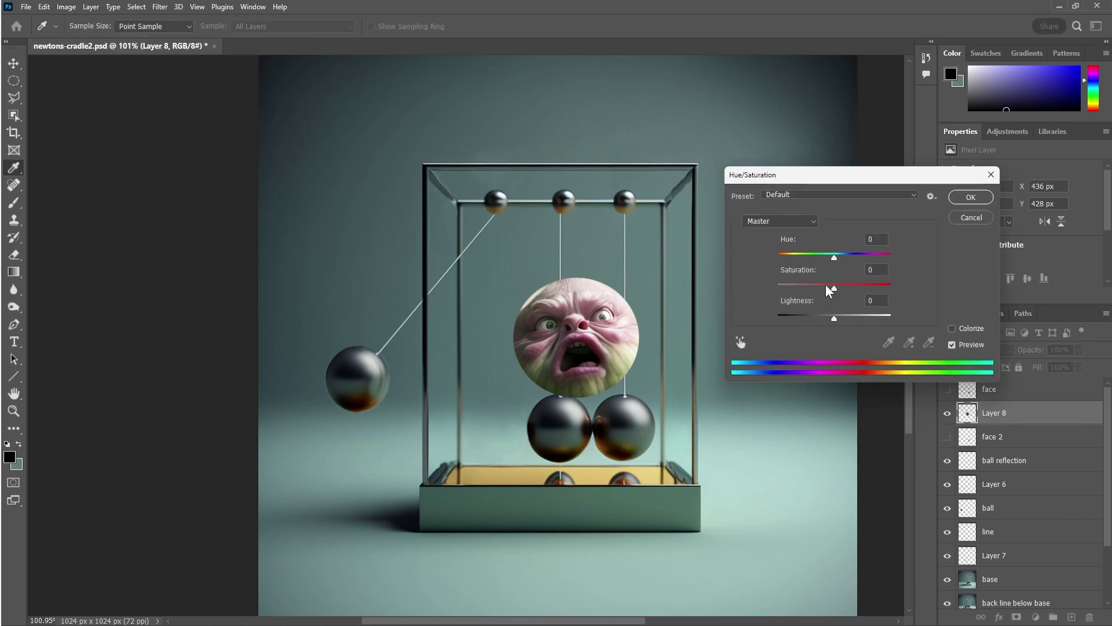
pyautogui.moveTo(835, 258)
pyautogui.mouseDown()
pyautogui.moveTo(900, 260)
pyautogui.moveTo(822, 262)
pyautogui.mouseUp()
pyautogui.press('Return')
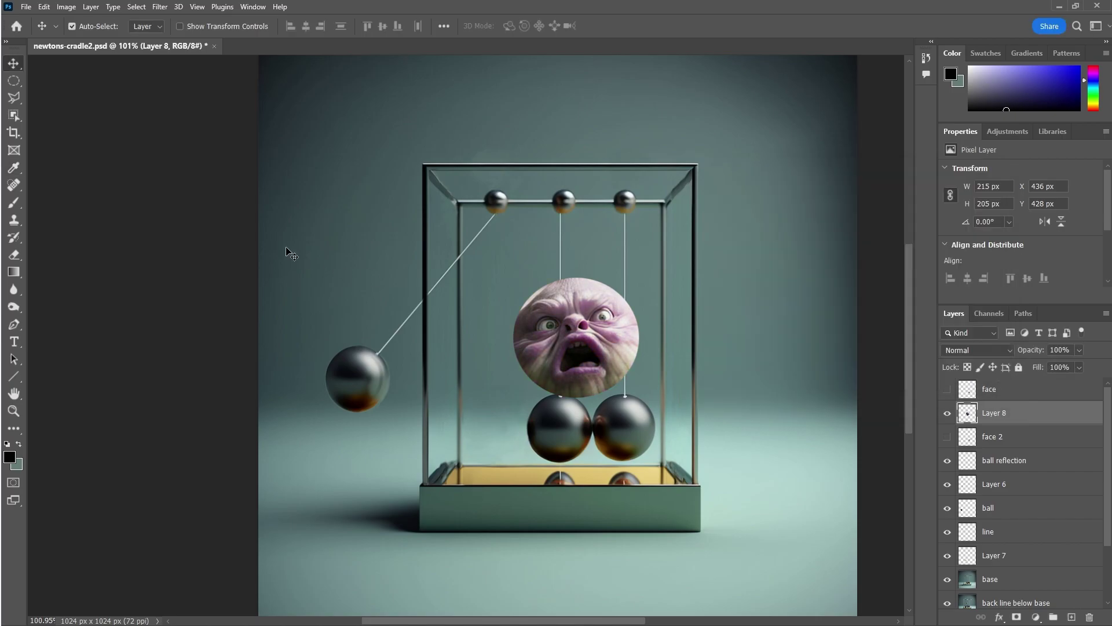
# Rotate the onion face slightly clockwise with Free Transform so that its eyes are level.
pyautogui.hotkey('ctrl', 't')
pyautogui.moveTo(642, 268); pyautogui.dragTo(661, 274)
pyautogui.press('Return')
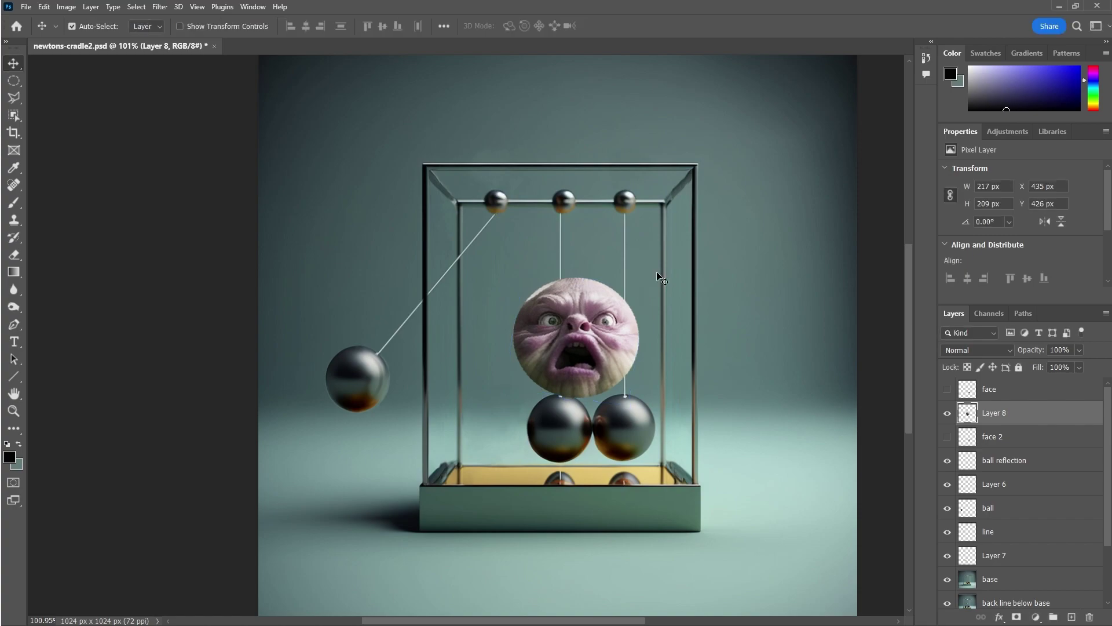
# Move the purple face onto the right hanging ball and scale it down to about 102 × 98 px.
pyautogui.moveTo(597, 327); pyautogui.dragTo(644, 425)
pyautogui.hotkey('ctrl', 't')
pyautogui.moveTo(688, 498)
pyautogui.mouseDown()
pyautogui.moveTo(616, 429)
pyautogui.moveTo(631, 424)
pyautogui.mouseUp()
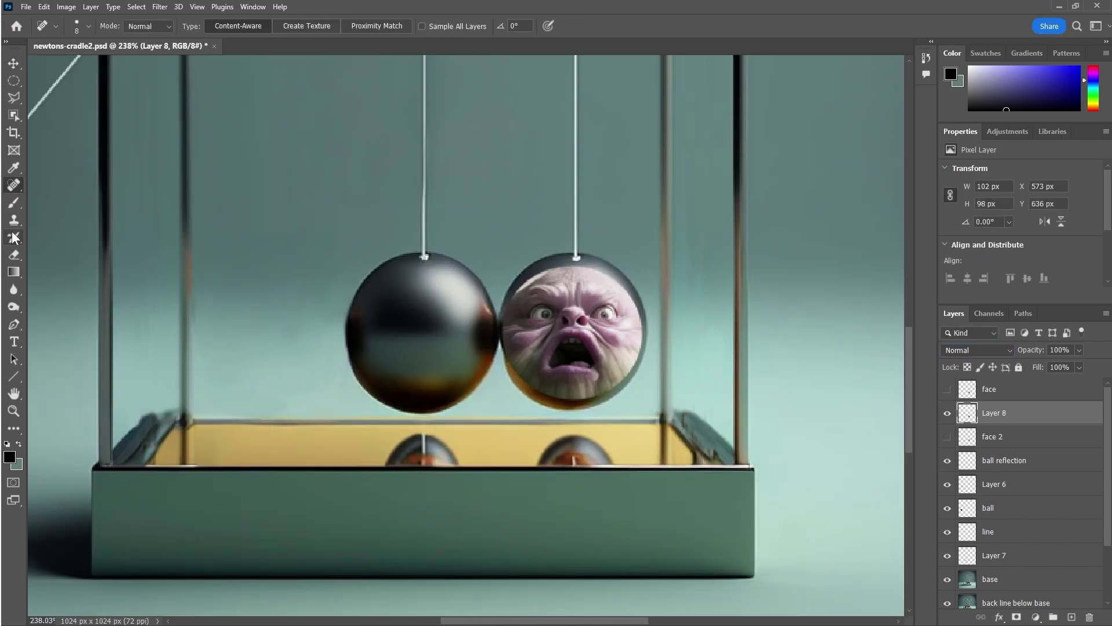
# Erase the face's hard outer edge all around with a 19 px Eraser so that it blends into the metal ball.
pyautogui.click(15, 255)
pyautogui.moveTo(583, 255); pyautogui.dragTo(589, 255)
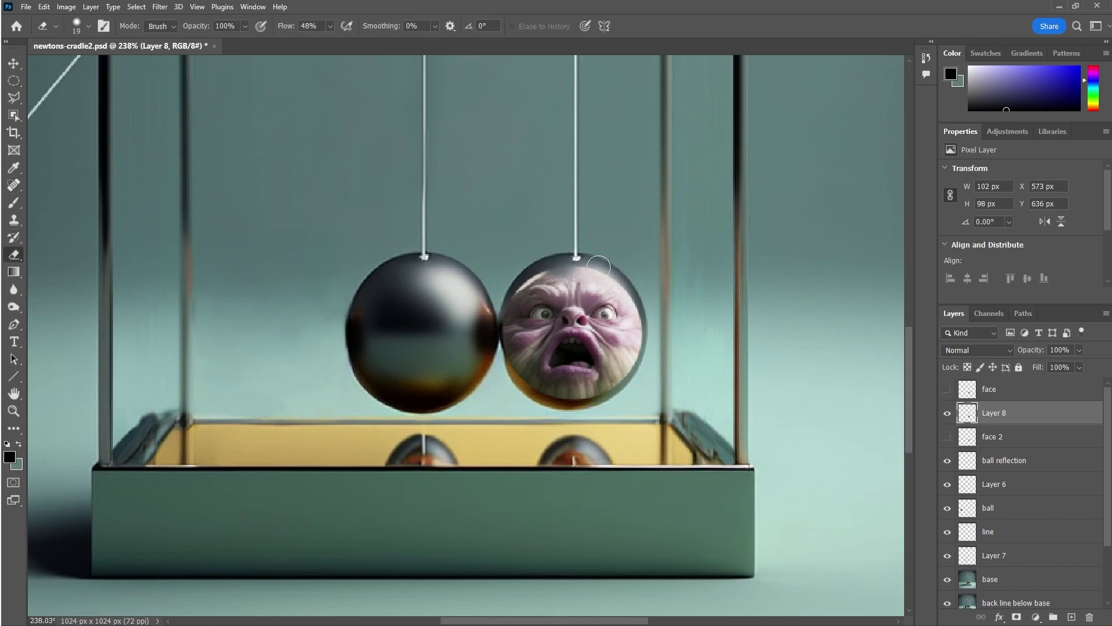
pyautogui.moveTo(510, 271)
pyautogui.mouseDown()
pyautogui.moveTo(497, 339)
pyautogui.moveTo(524, 399)
pyautogui.moveTo(557, 412)
pyautogui.mouseUp()
pyautogui.moveTo(633, 378)
pyautogui.mouseDown()
pyautogui.moveTo(644, 305)
pyautogui.moveTo(617, 273)
pyautogui.mouseUp()
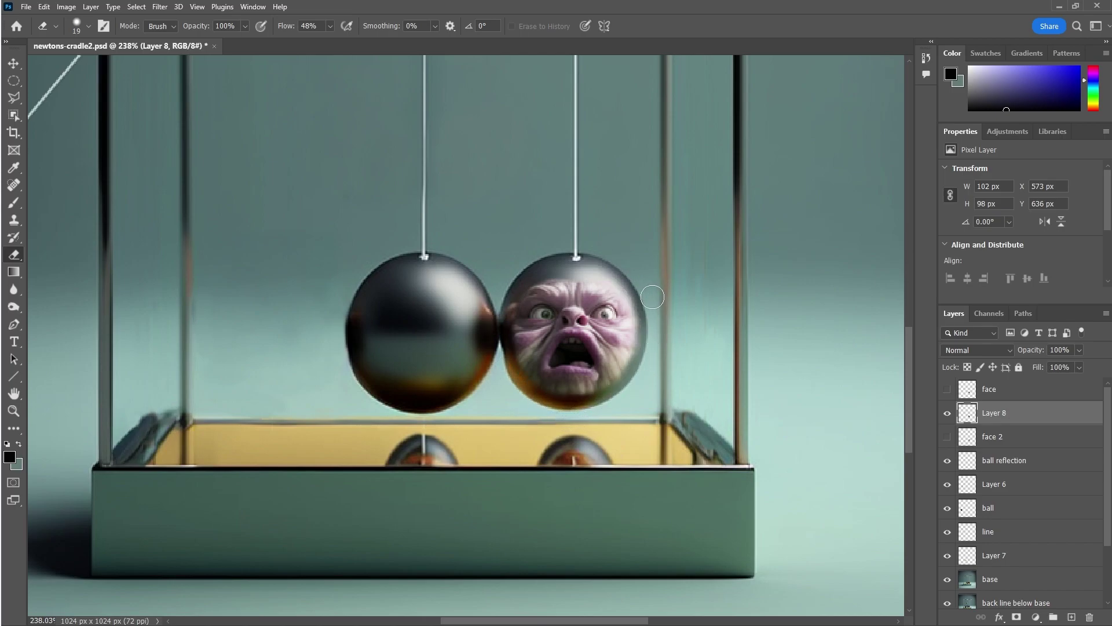
# Fade the face's remaining edges further with larger 26 px and 38 px eraser brushes, keeping its central features.
pyautogui.click(89, 26)
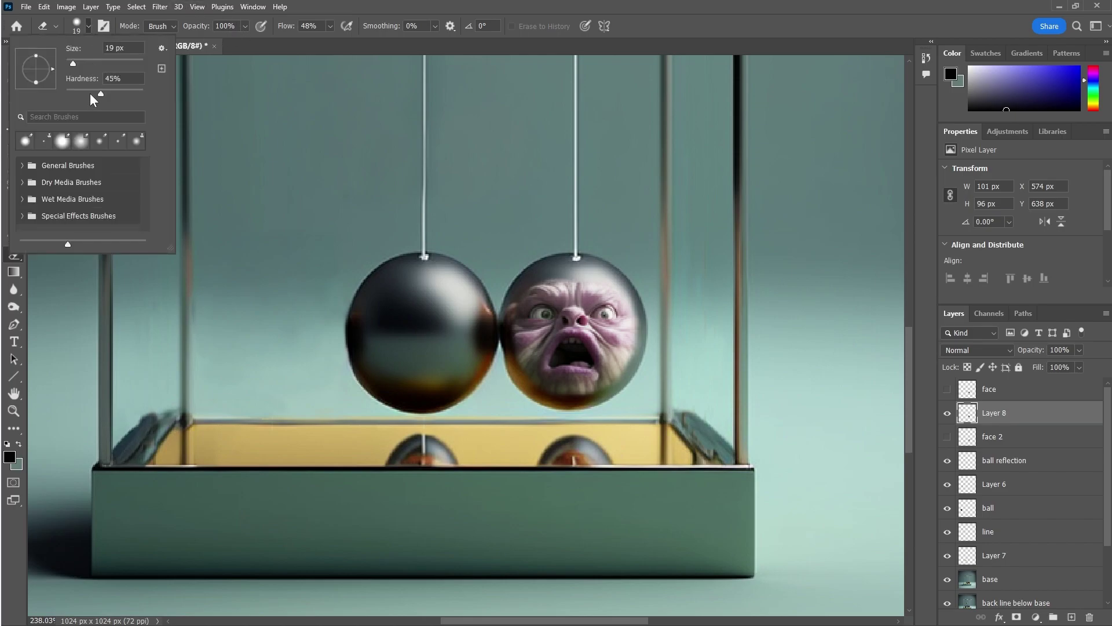
pyautogui.click(391, 6)
pyautogui.moveTo(666, 290); pyautogui.dragTo(717, 270)
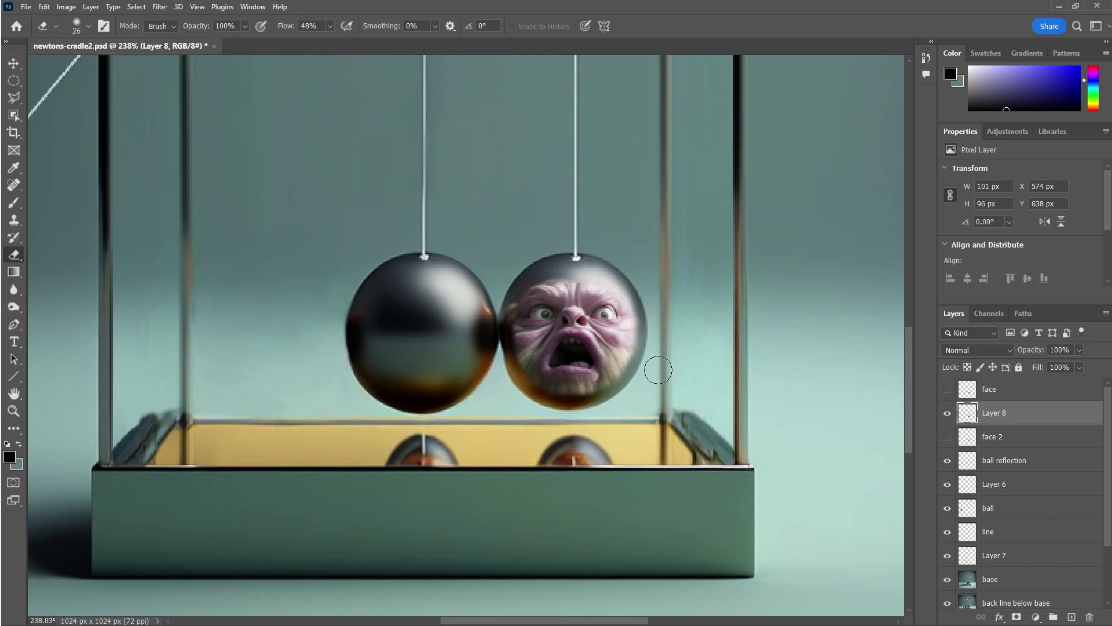
pyautogui.moveTo(609, 410)
pyautogui.mouseDown()
pyautogui.moveTo(542, 405)
pyautogui.moveTo(518, 386)
pyautogui.moveTo(508, 342)
pyautogui.moveTo(512, 362)
pyautogui.mouseUp()
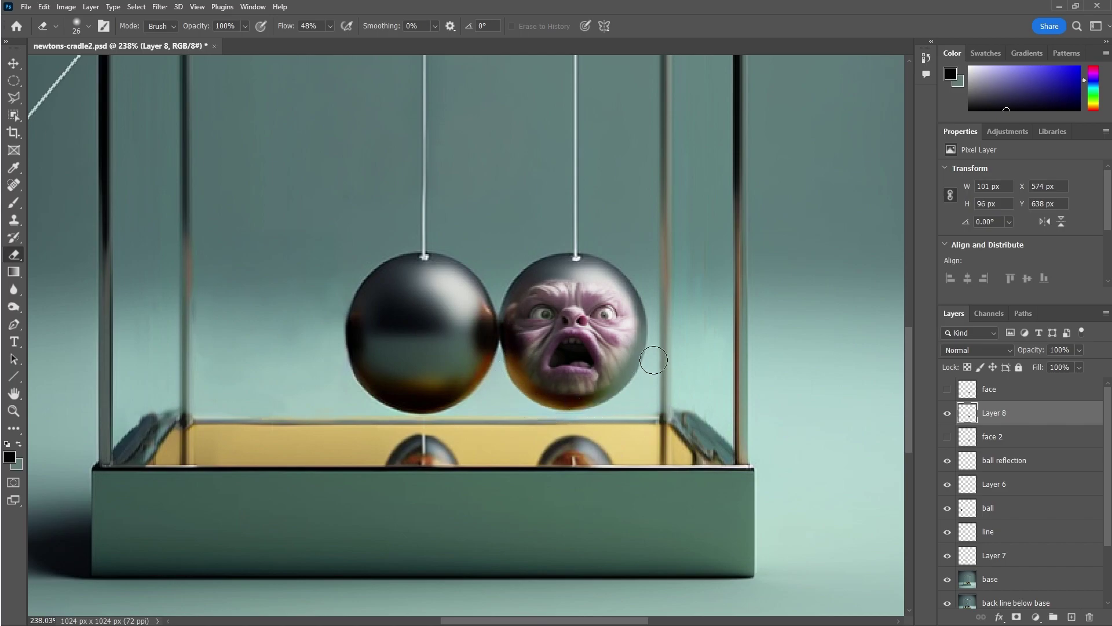
pyautogui.hotkey('ctrl', 'z')
pyautogui.moveTo(632, 339); pyautogui.dragTo(665, 340)
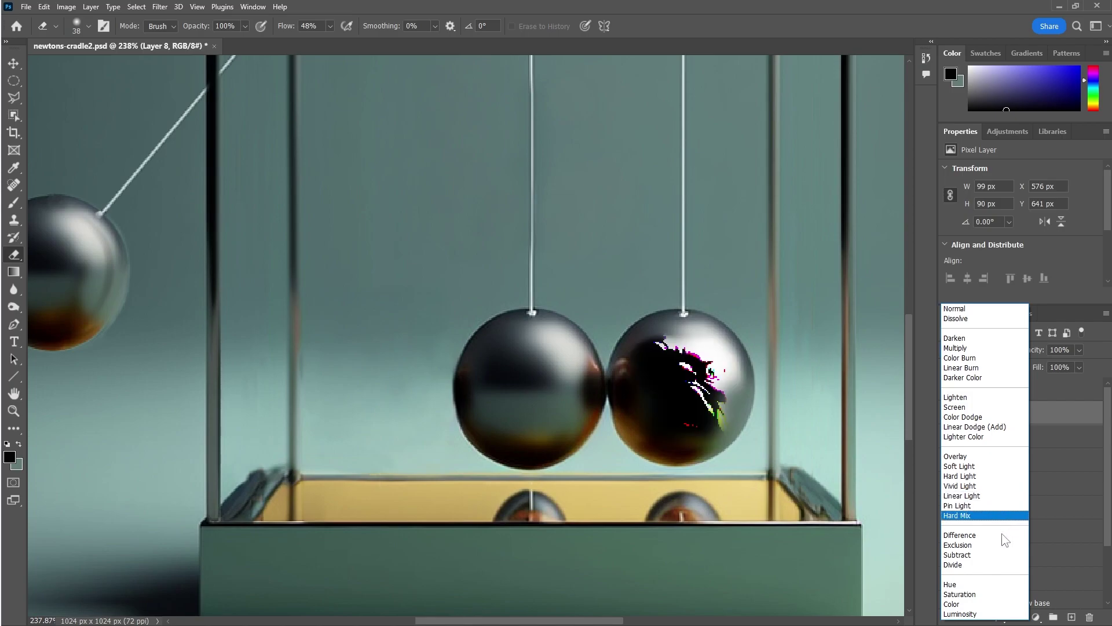
# Set the face layer's blend mode to Luminosity and retouch the face's left eye with a small Clone Stamp brush.
pyautogui.click(979, 614)
pyautogui.moveTo(545, 623); pyautogui.dragTo(575, 623)
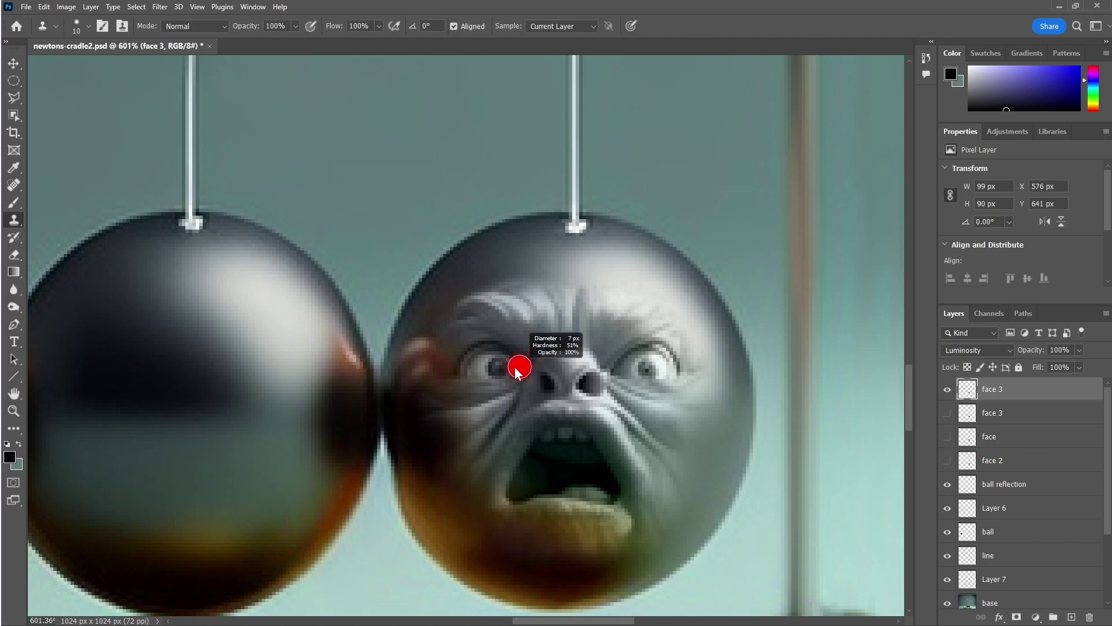
pyautogui.keyDown('alt'); pyautogui.click(497, 366); pyautogui.keyUp('alt')
pyautogui.click(491, 366)
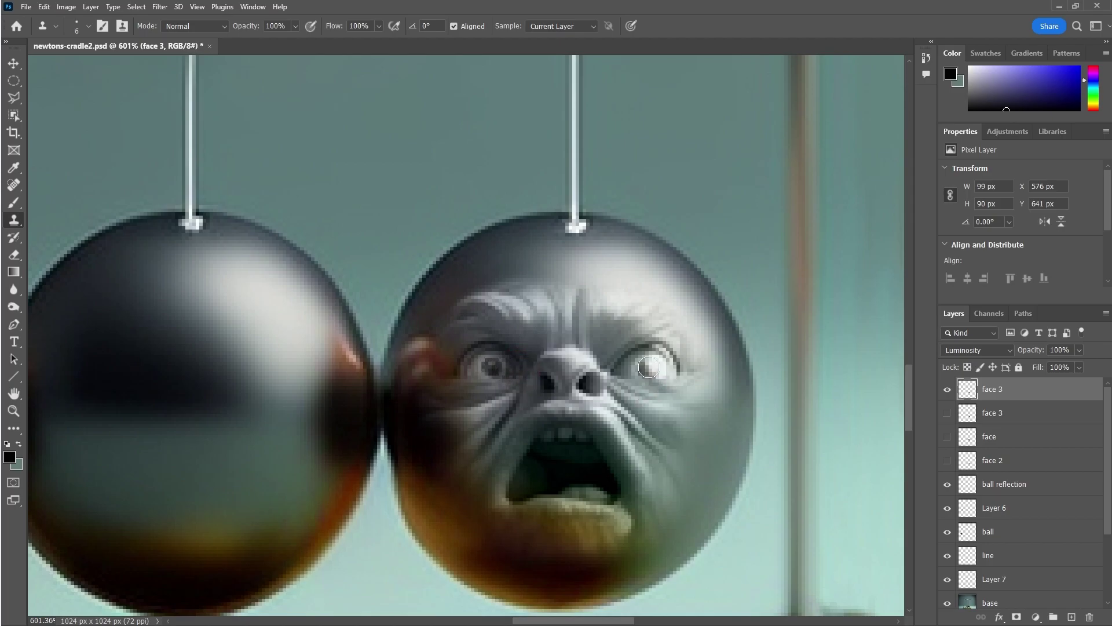
pyautogui.scroll(5, 521, 365)
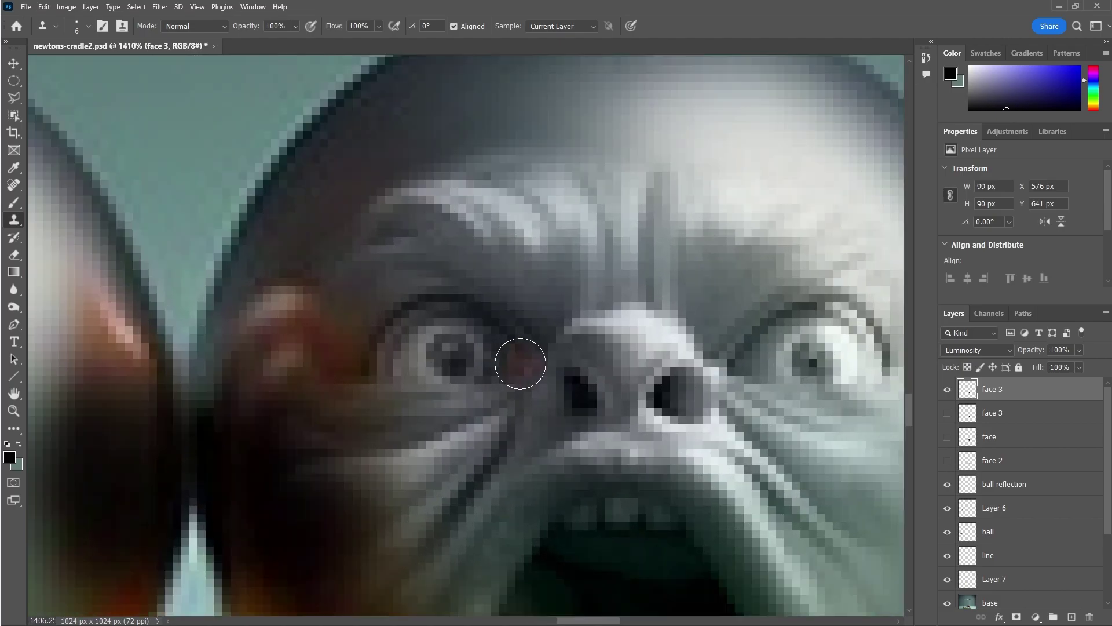
pyautogui.keyDown('alt'); pyautogui.rightClick(475, 350); pyautogui.keyUp('alt')
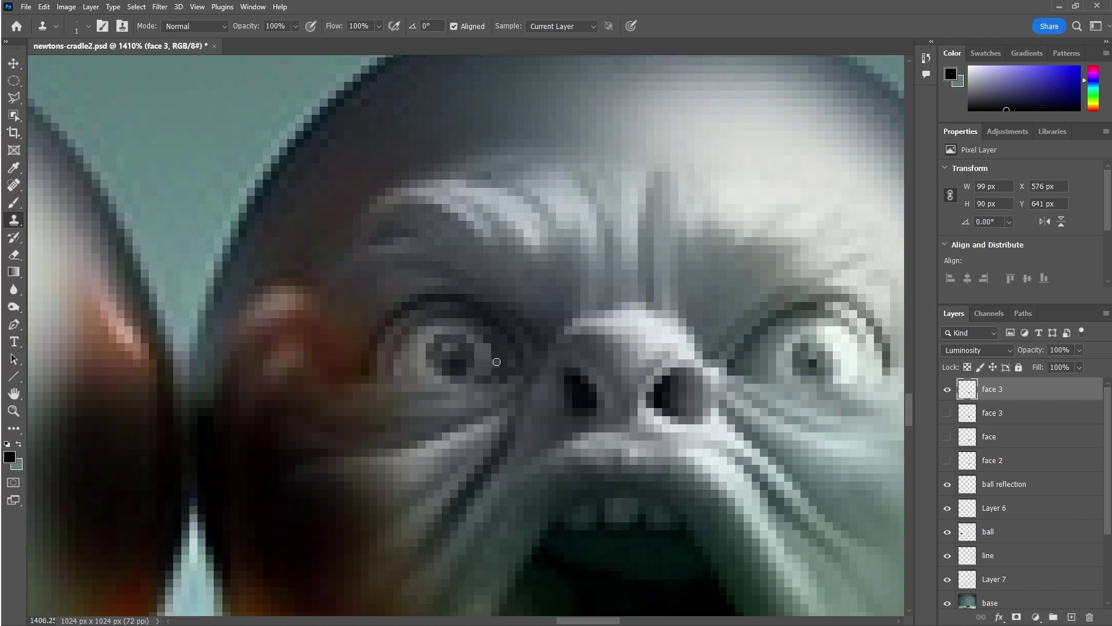
# Toggle the old original ref layer on and off to compare the composite with the original, and inspect the face on the right ball.
pyautogui.scroll(-10, 513, 369)
pyautogui.hotkey('alt', ']')
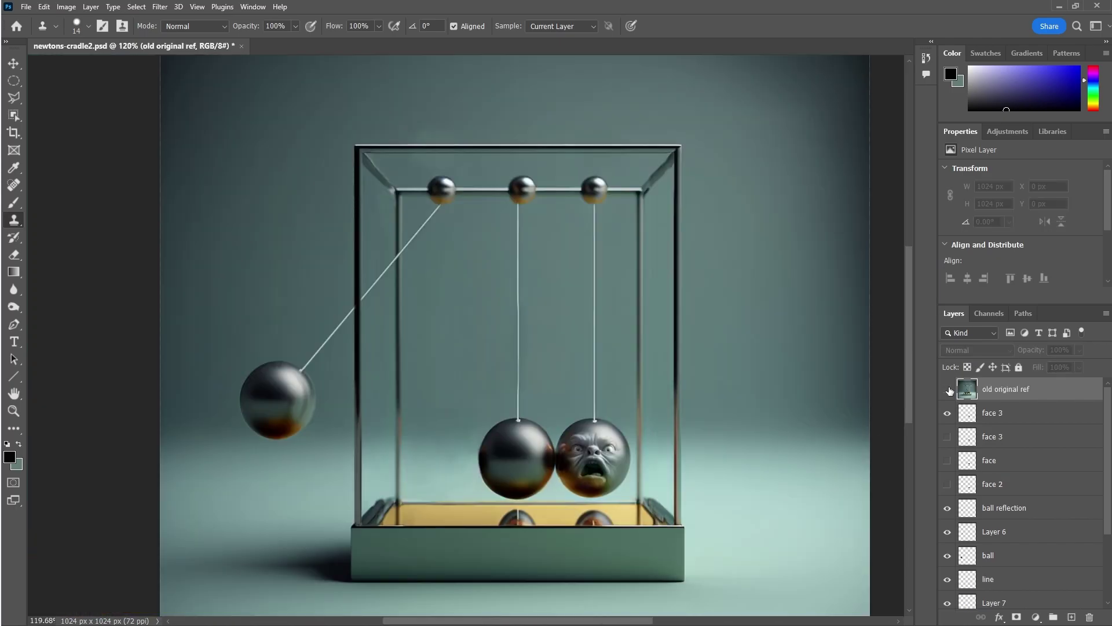
pyautogui.click(948, 390)
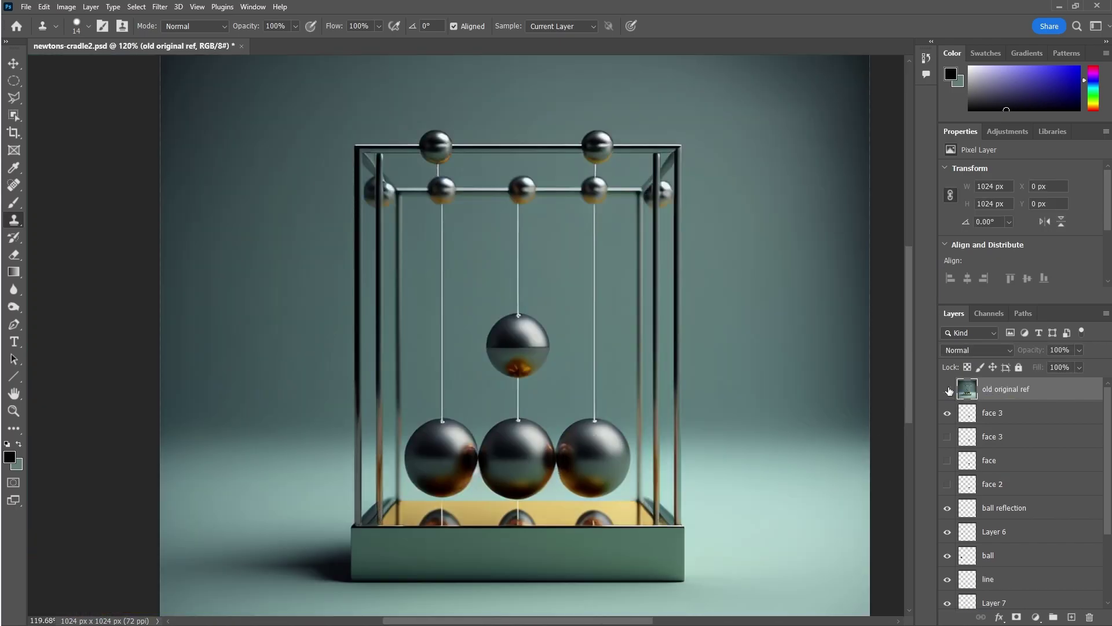
pyautogui.click(949, 390)
pyautogui.click(948, 389)
pyautogui.click(948, 390)
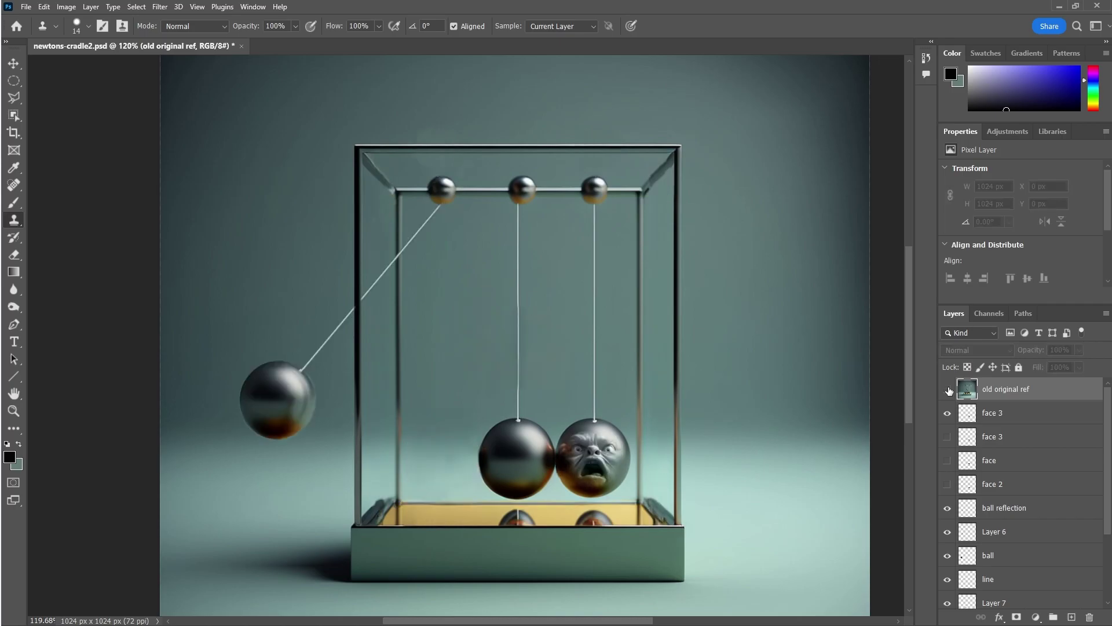
pyautogui.click(948, 389)
pyautogui.click(948, 389)
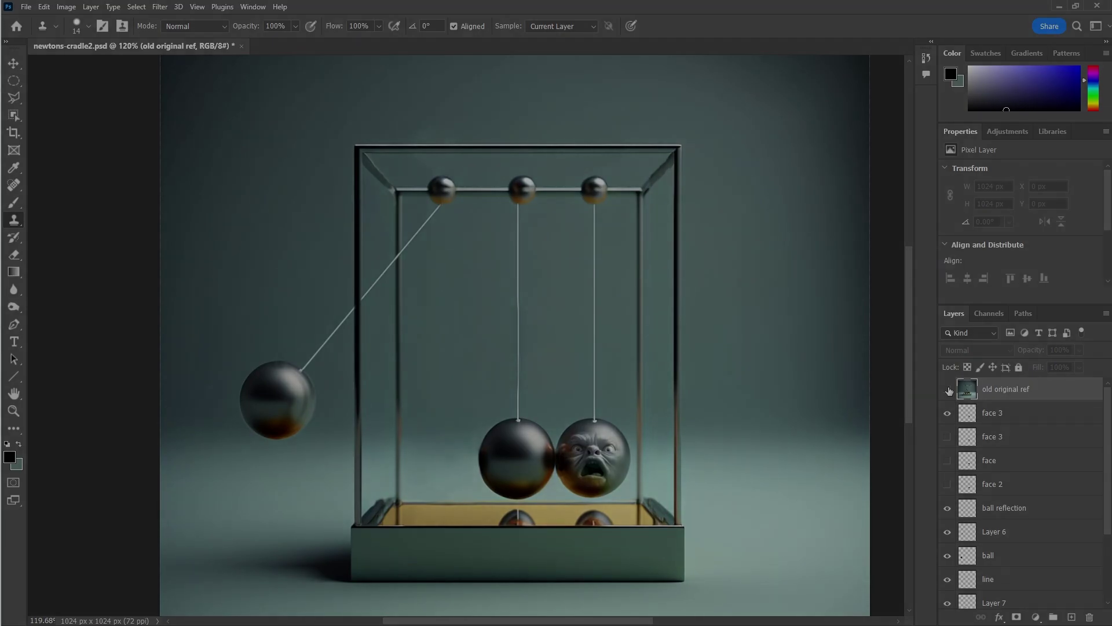
pyautogui.scroll(5, 578, 488)
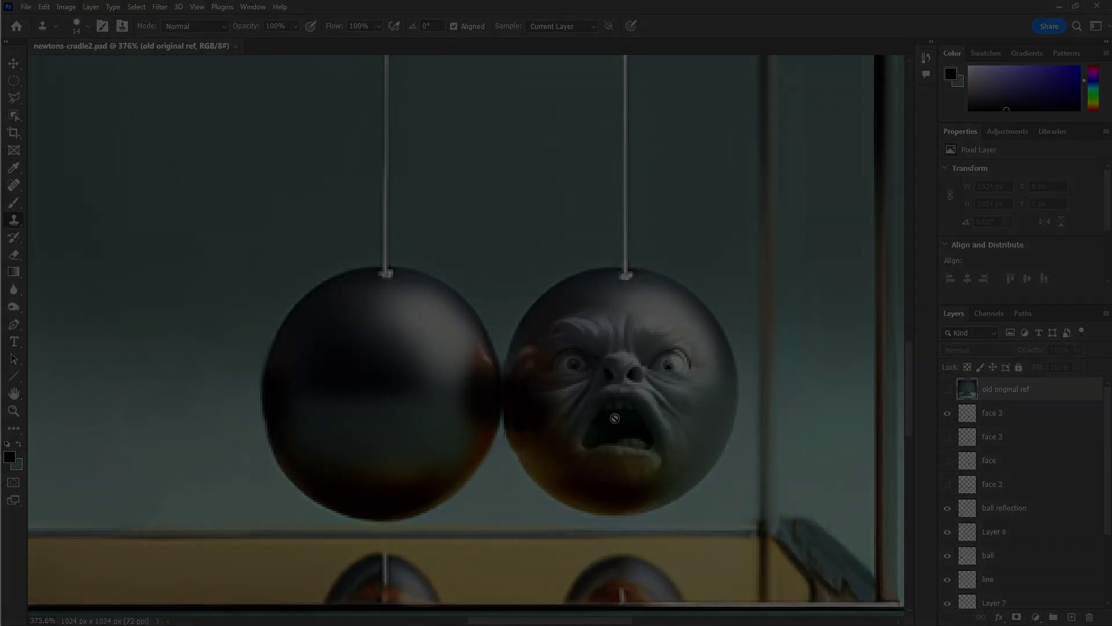